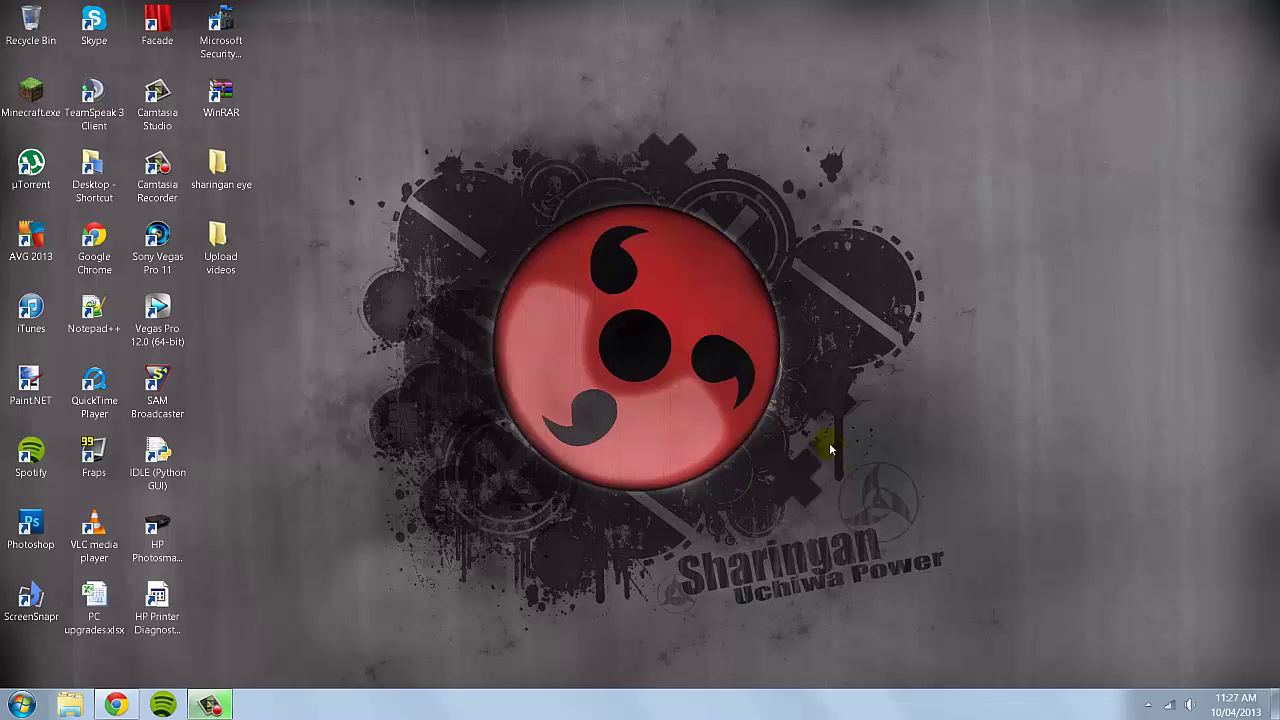
Delete the HP Printer Diagnostic Tools shortcut and empty the Recycle Bin to remove it permanently.
{"action": "left_click", "coordinate": [165, 605]}
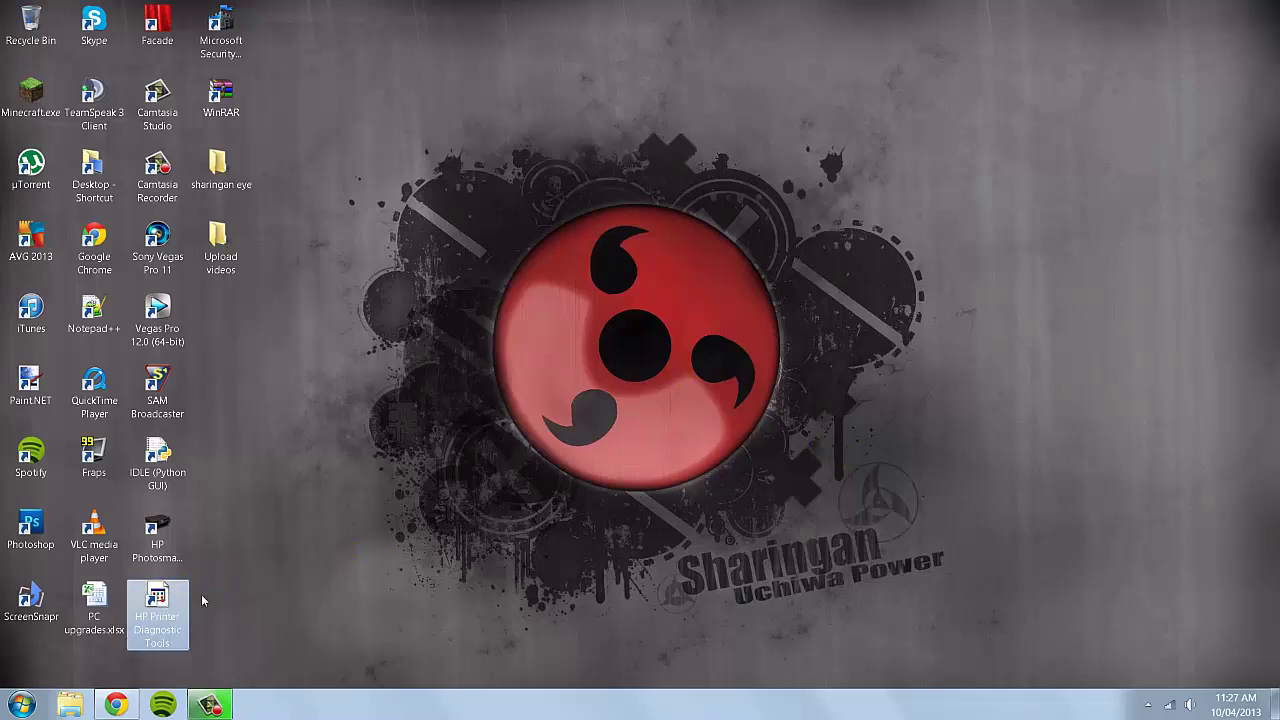
{"action": "key", "text": "Delete"}
{"action": "key", "text": "Return"}
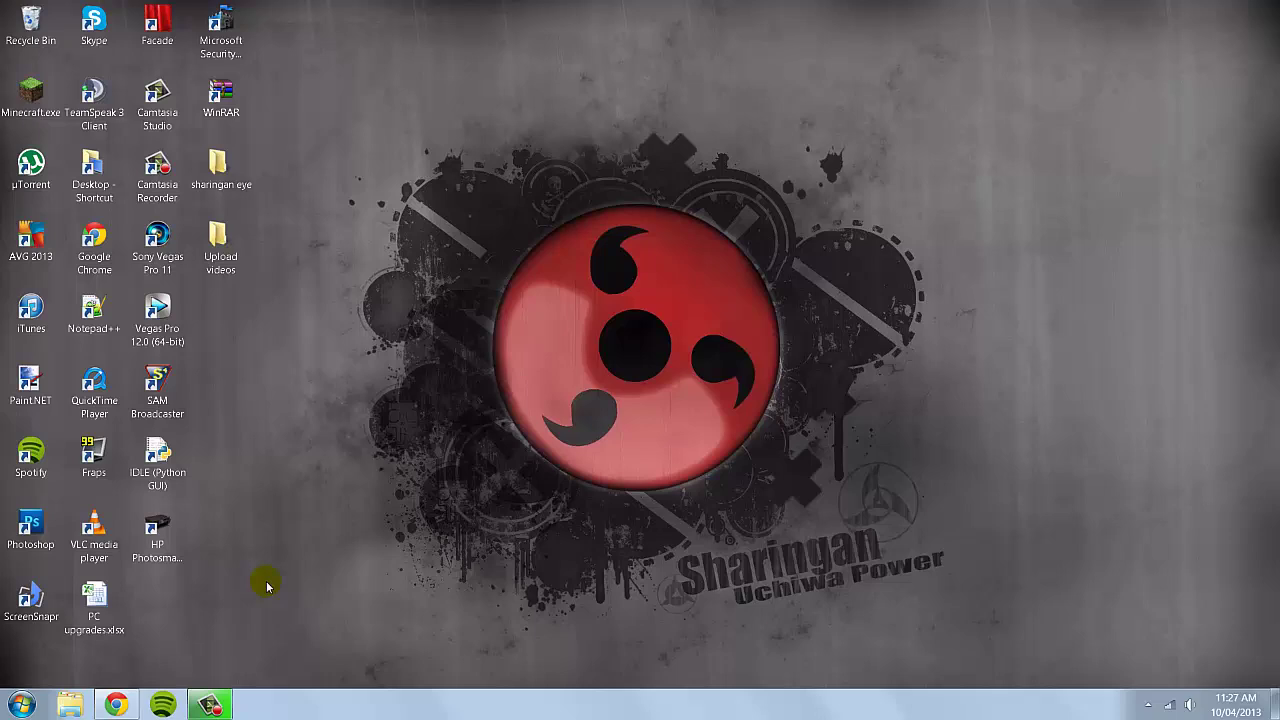
{"action": "right_click", "coordinate": [42, 24]}
{"action": "left_click", "coordinate": [55, 46]}
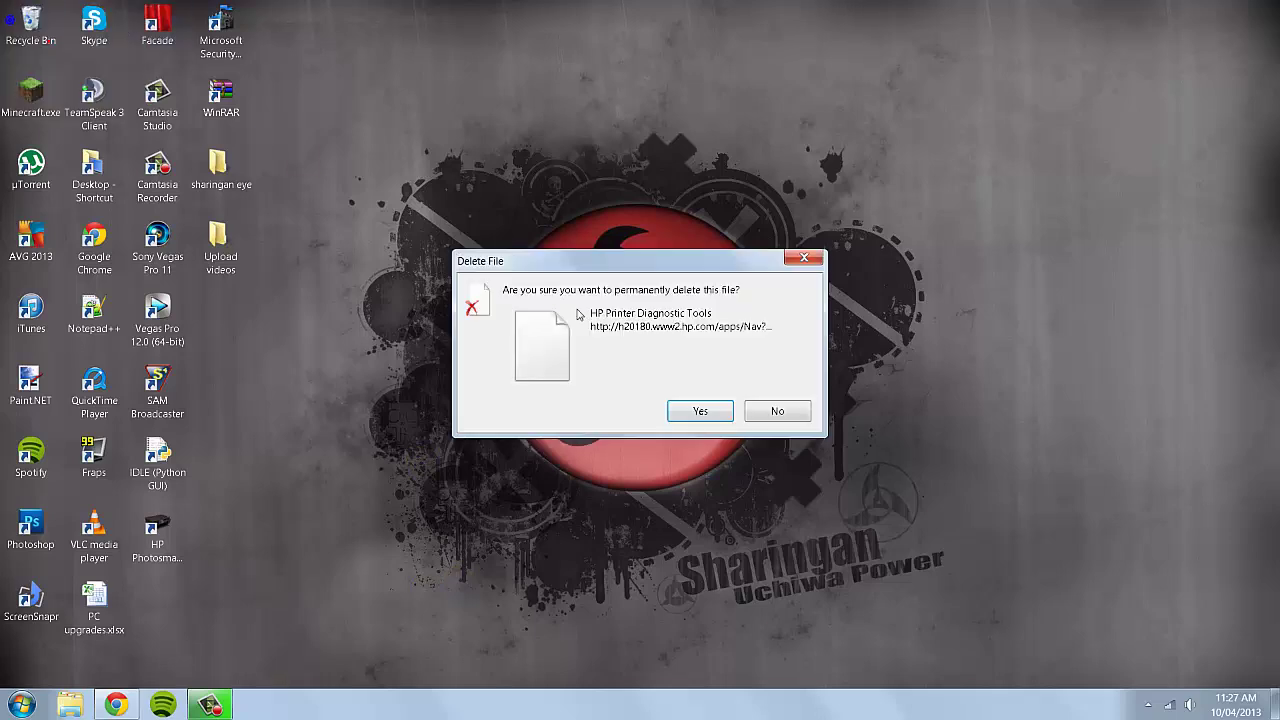
{"action": "left_click", "coordinate": [697, 413]}
Move Microsoft Security Essentials, WinRAR, sharingan eye and Upload videos to close the desktop gaps.
{"action": "left_click_drag", "start_coordinate": [220, 36], "coordinate": [158, 598]}
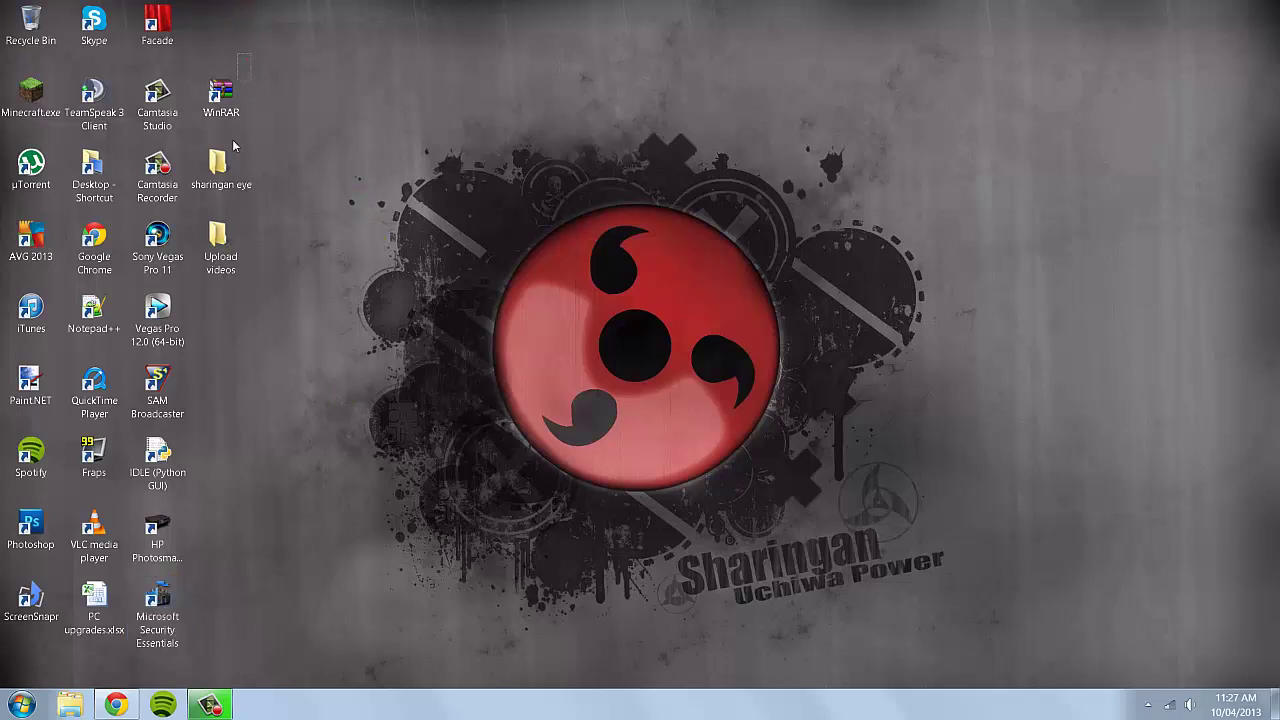
{"action": "left_click_drag", "start_coordinate": [233, 147], "coordinate": [235, 255]}
{"action": "left_click_drag", "start_coordinate": [222, 170], "coordinate": [222, 98]}
{"action": "left_click", "coordinate": [386, 99]}
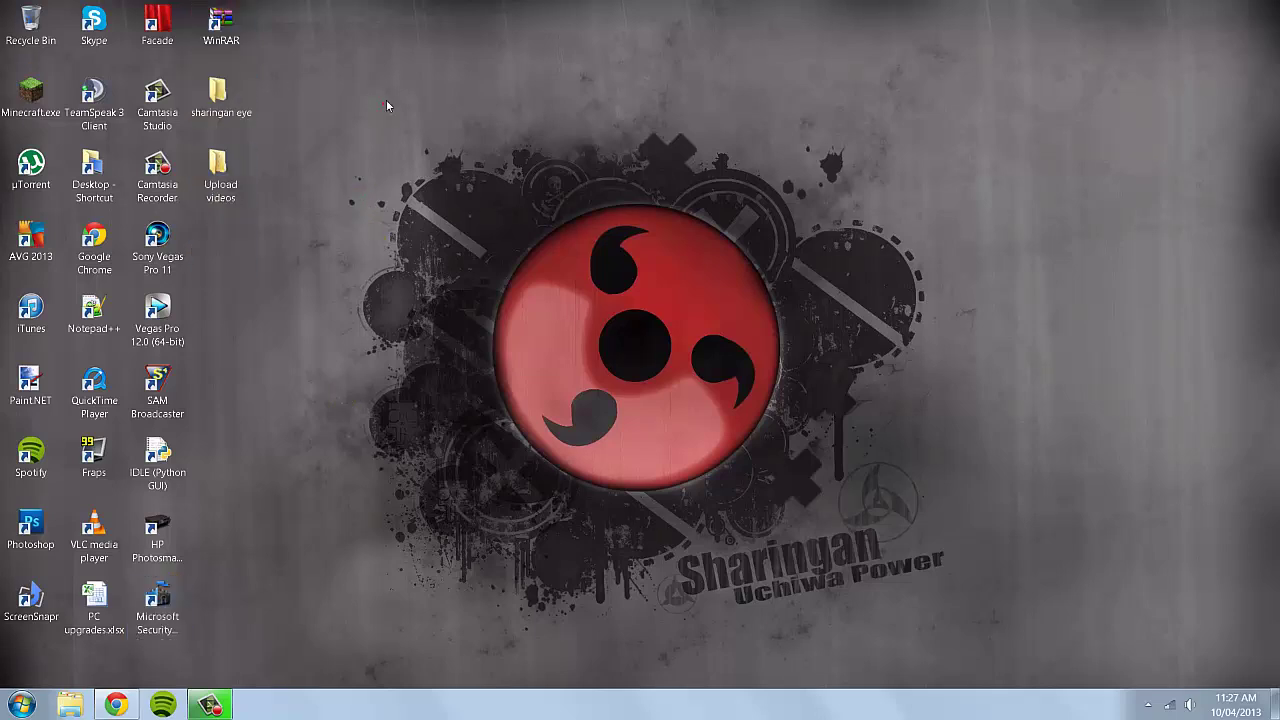
{"action": "left_click", "coordinate": [382, 99]}
Download the ipad_launcher_for_win7.rar archive (952 KB) from the LaunchPad for win7 deviantArt page.
{"action": "left_click", "coordinate": [116, 703]}
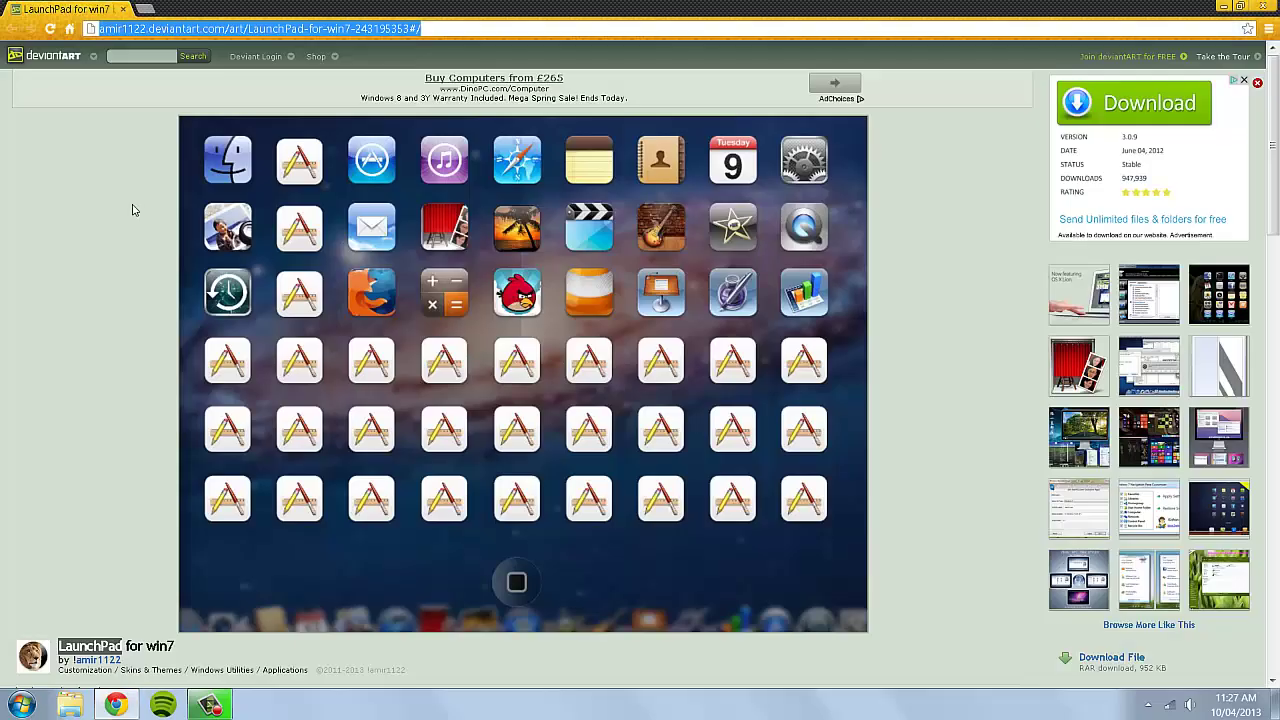
{"action": "left_click", "coordinate": [145, 260]}
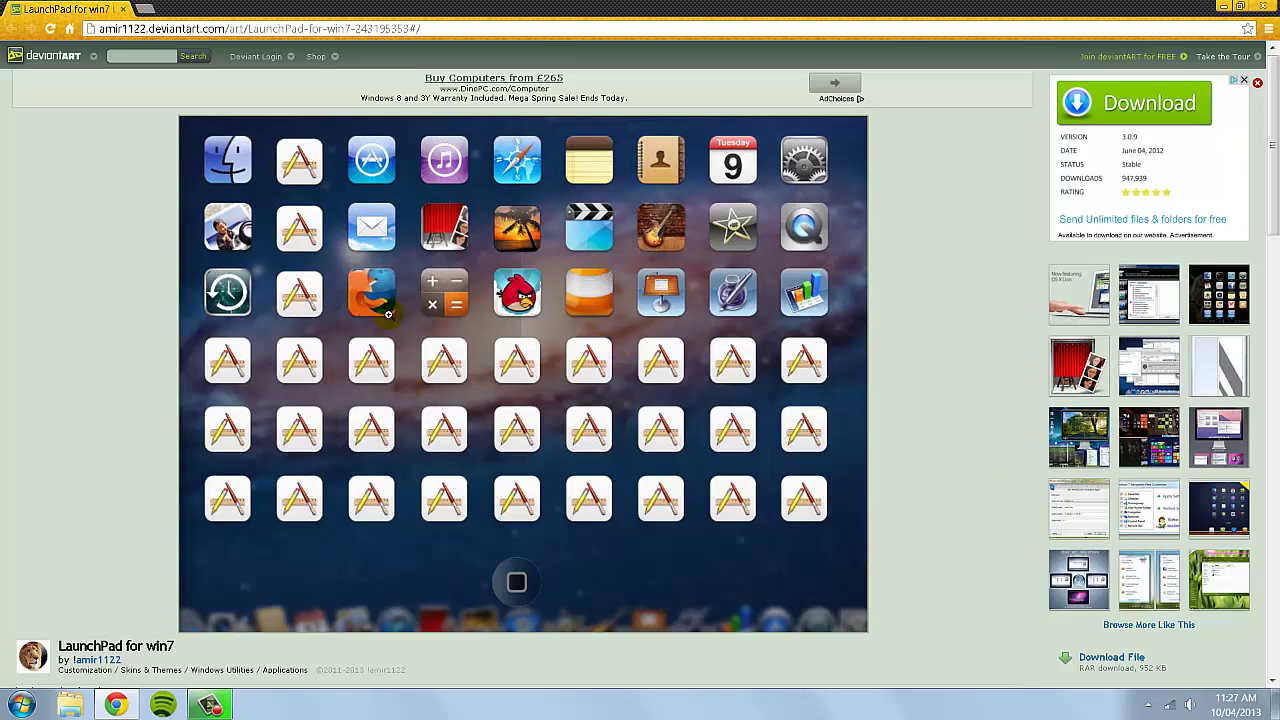
{"action": "left_click", "coordinate": [510, 364]}
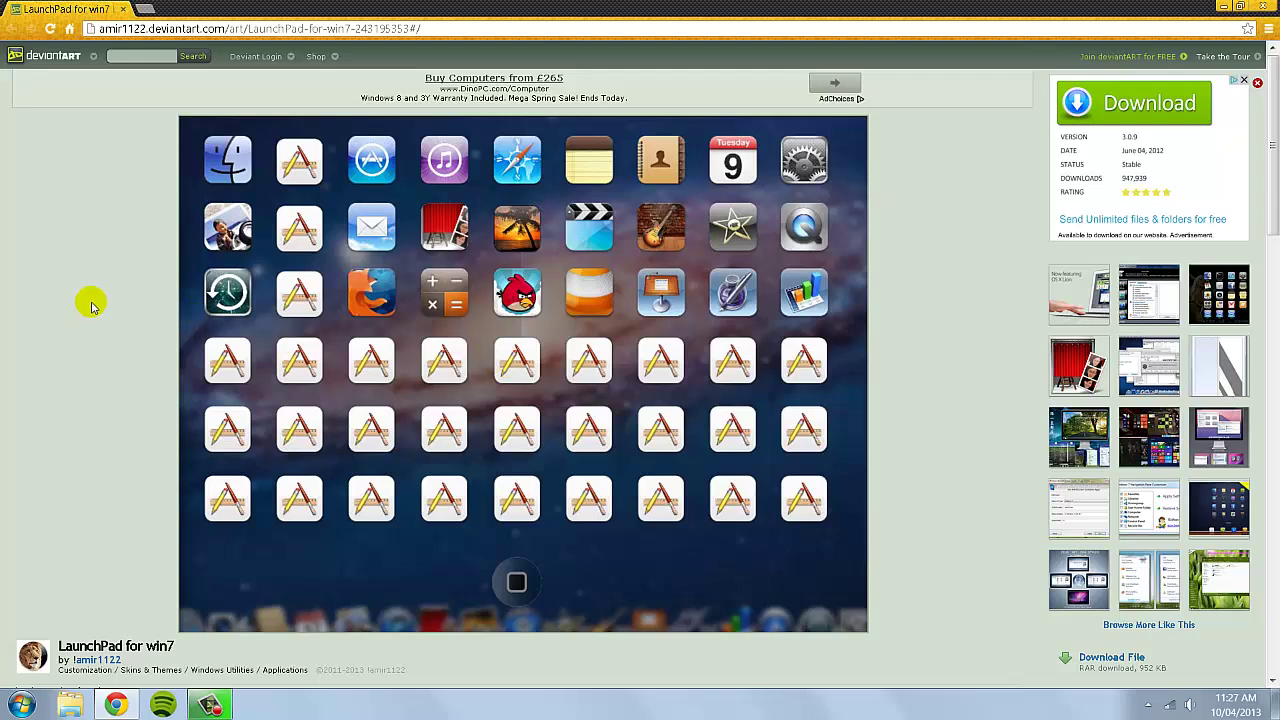
{"action": "scroll", "coordinate": [420, 360], "scroll_direction": "down", "scroll_amount": 2}
{"action": "scroll", "coordinate": [1030, 420], "scroll_direction": "down", "scroll_amount": 1}
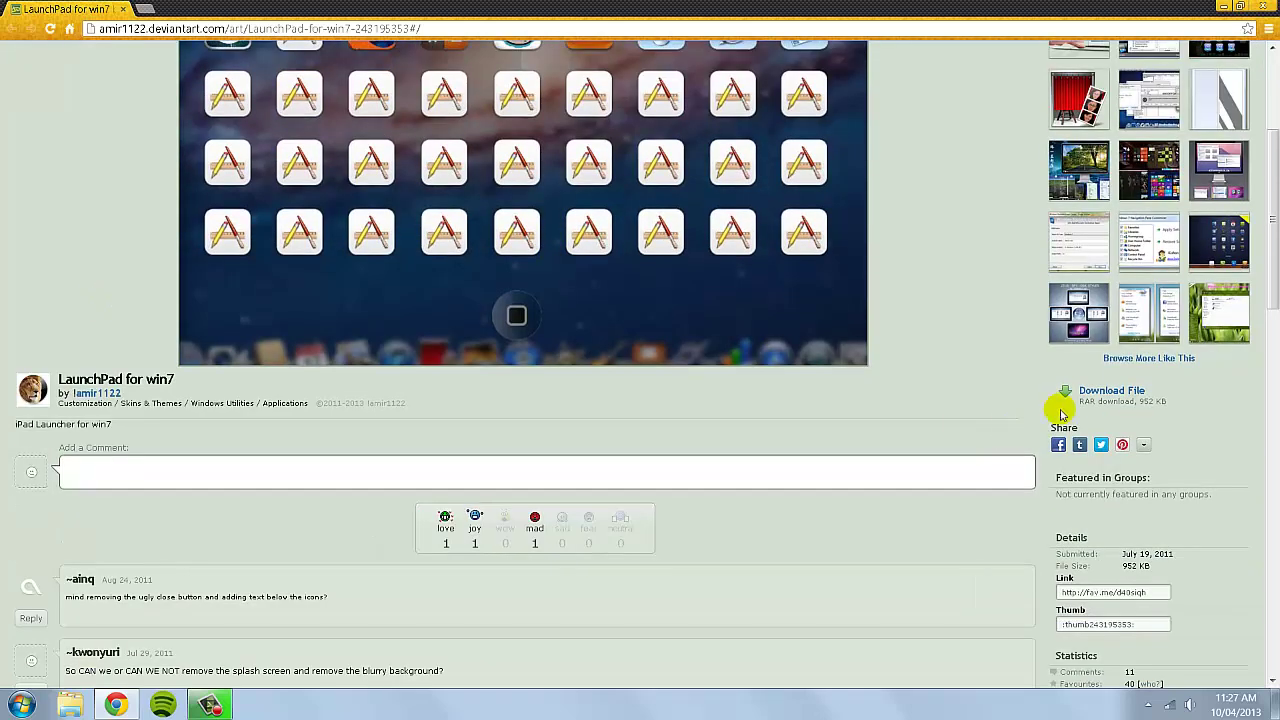
{"action": "left_click", "coordinate": [1128, 394]}
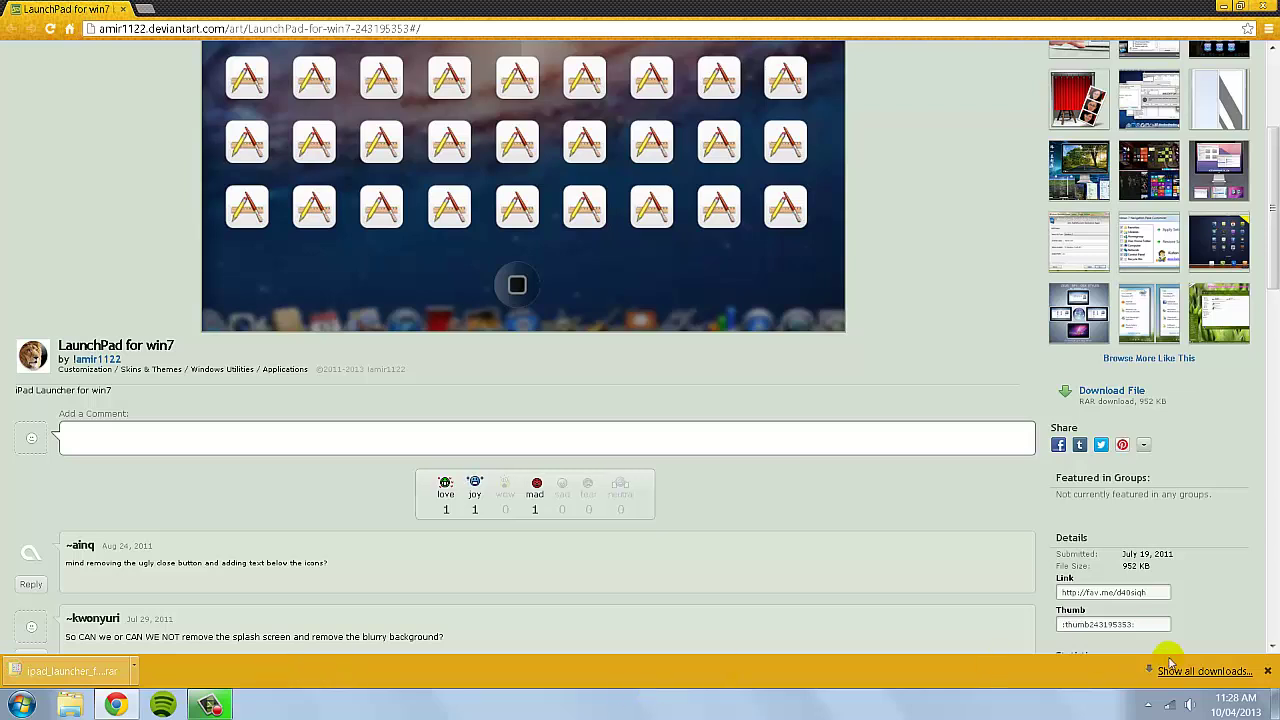
{"action": "left_click", "coordinate": [1267, 673]}
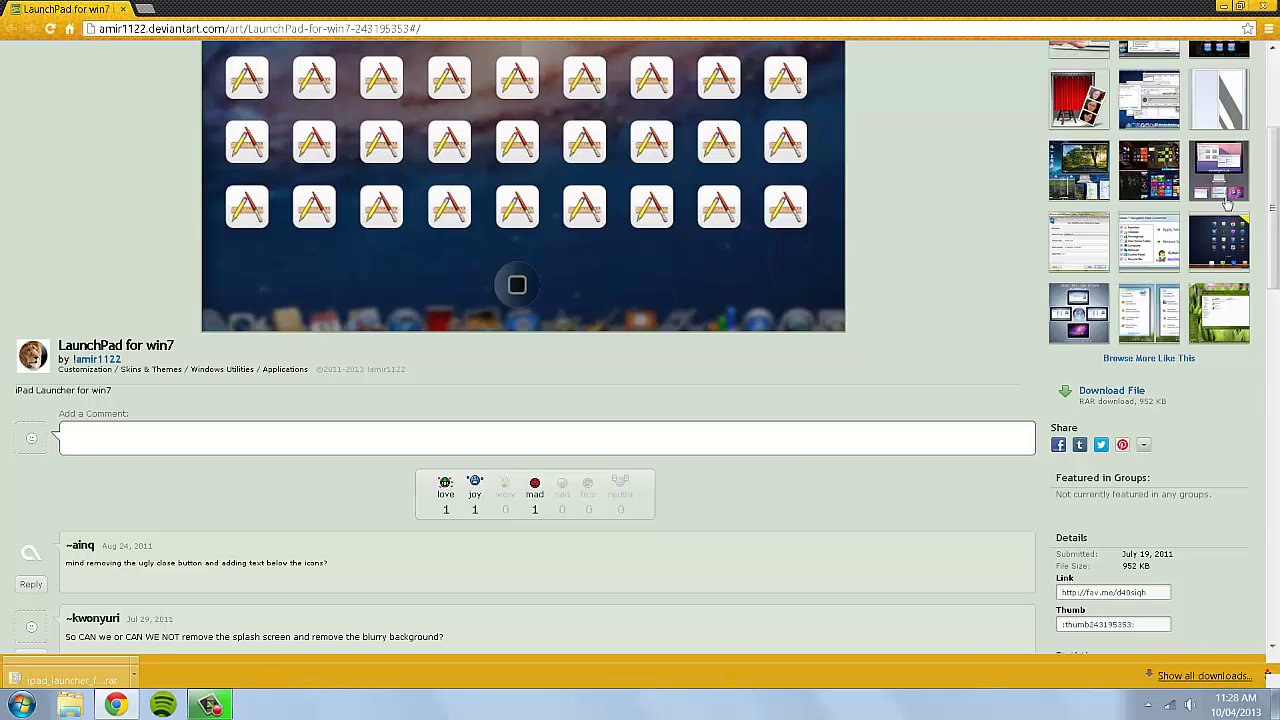
Minimize Chrome and open the Downloads folder in Windows Explorer.
{"action": "left_click", "coordinate": [1224, 7]}
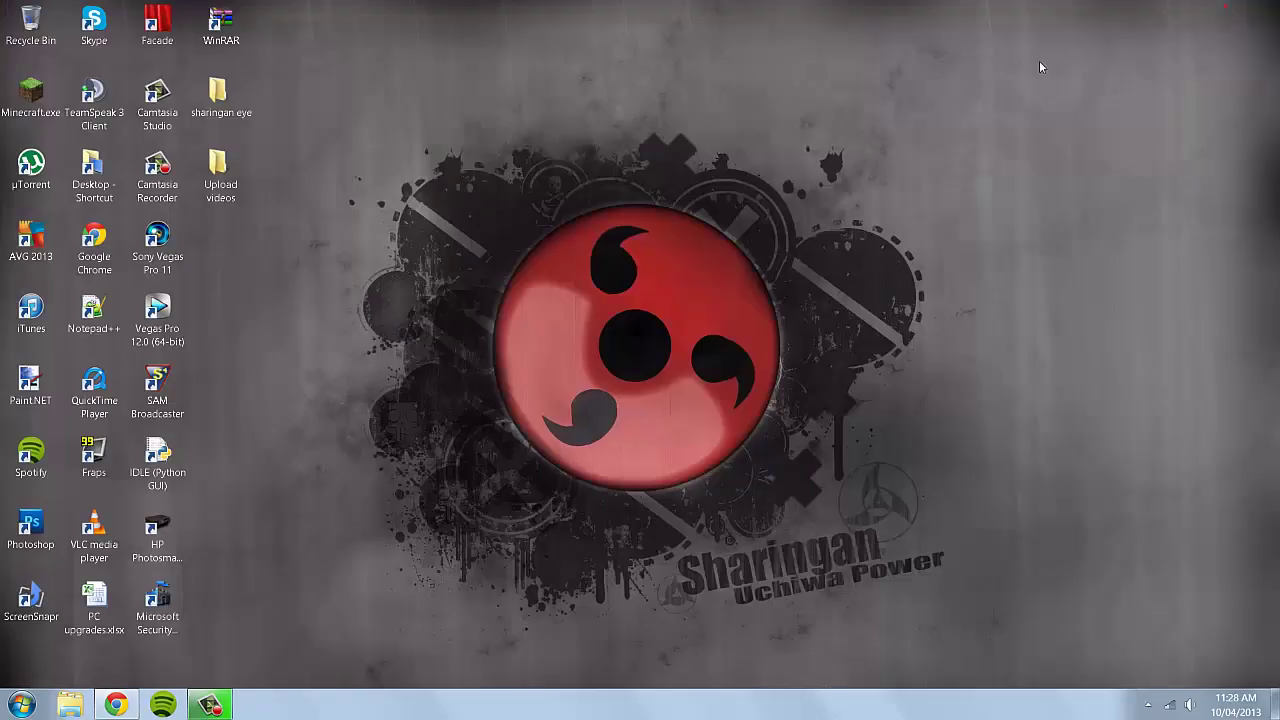
{"action": "left_click", "coordinate": [88, 708]}
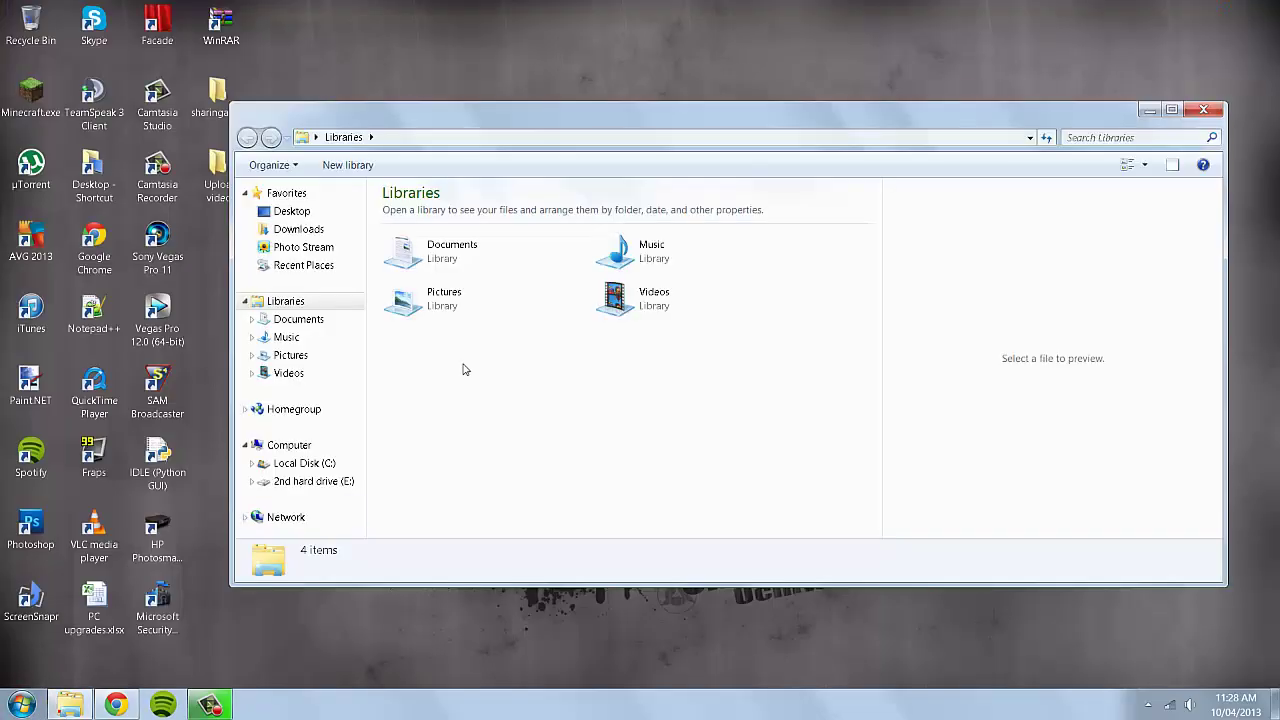
{"action": "left_click", "coordinate": [330, 231]}
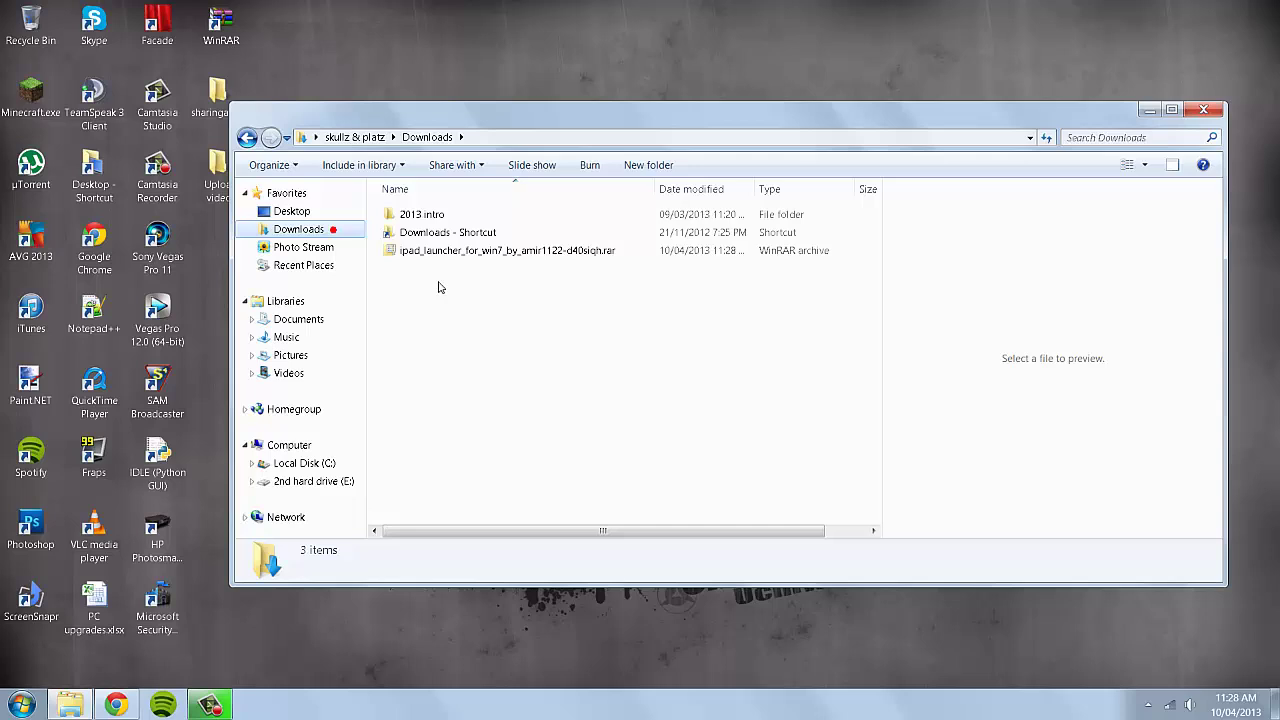
{"action": "left_click", "coordinate": [455, 250]}
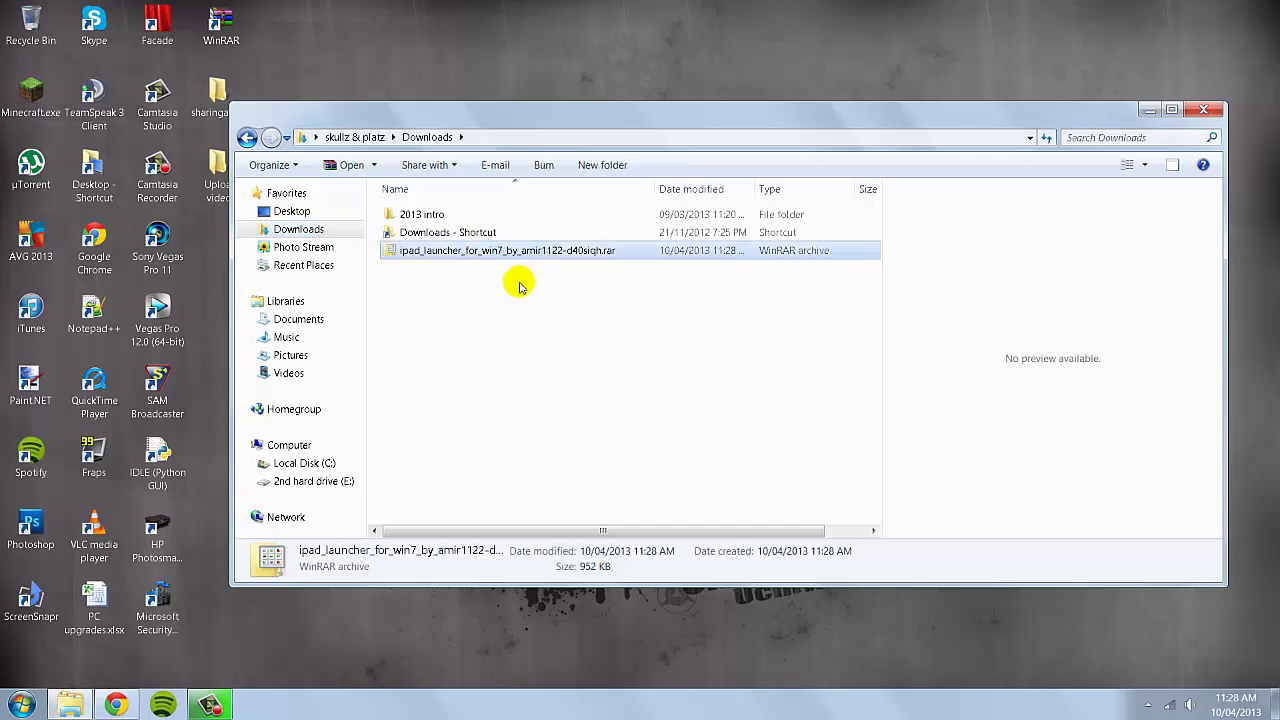
{"action": "left_click", "coordinate": [455, 308]}
Create a folder named Lauvherpad in Downloads, move the archive into it, and open it.
{"action": "right_click", "coordinate": [455, 308]}
{"action": "mouse_move", "coordinate": [562, 478]}
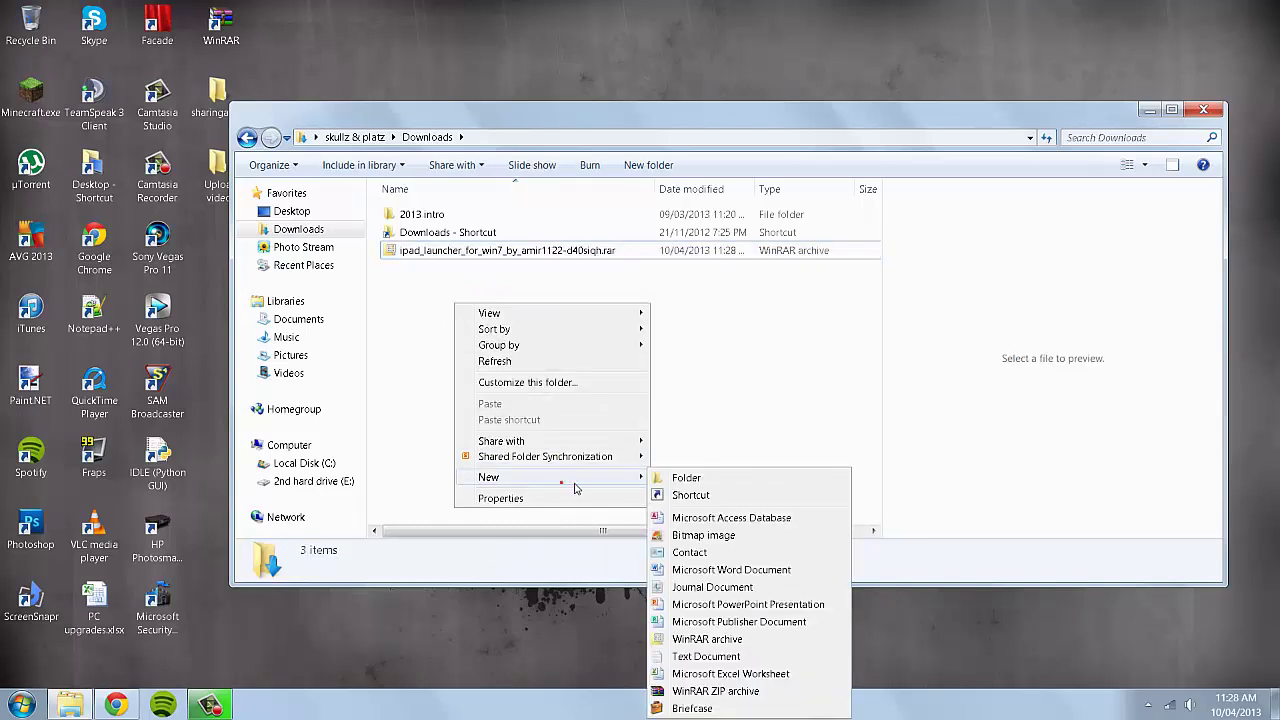
{"action": "left_click", "coordinate": [695, 481]}
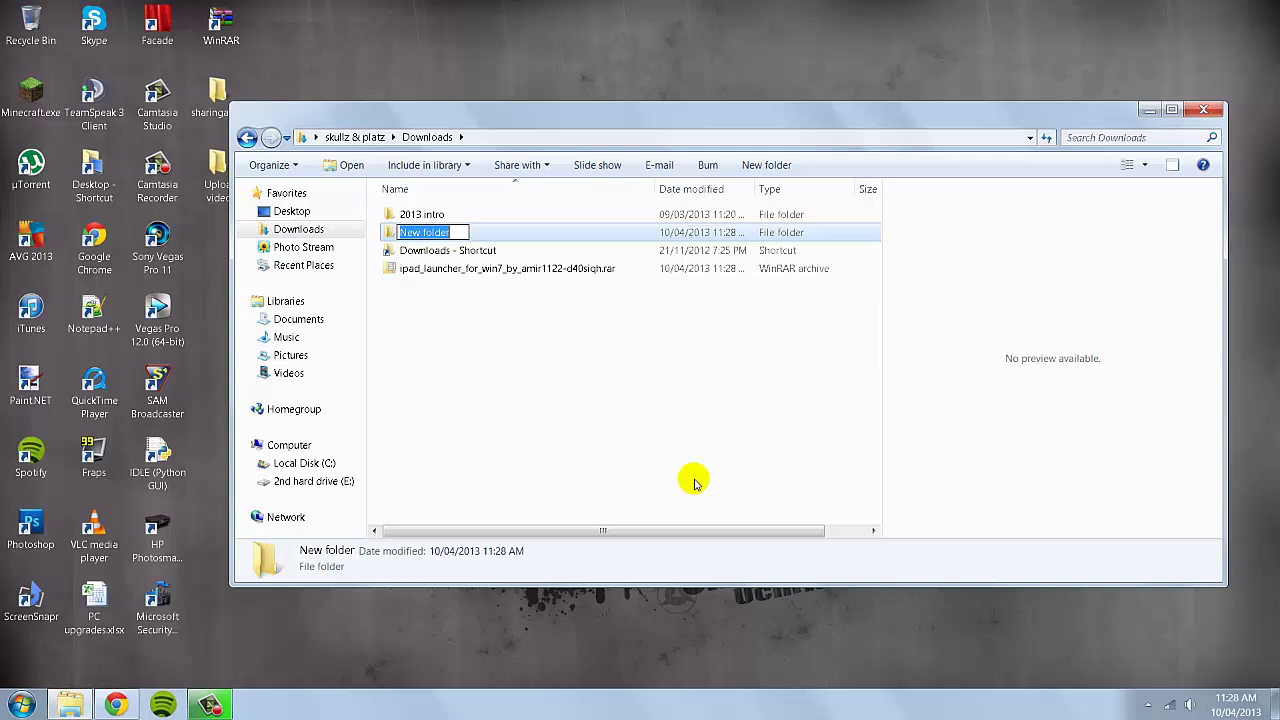
{"action": "key", "text": "BackSpace"}
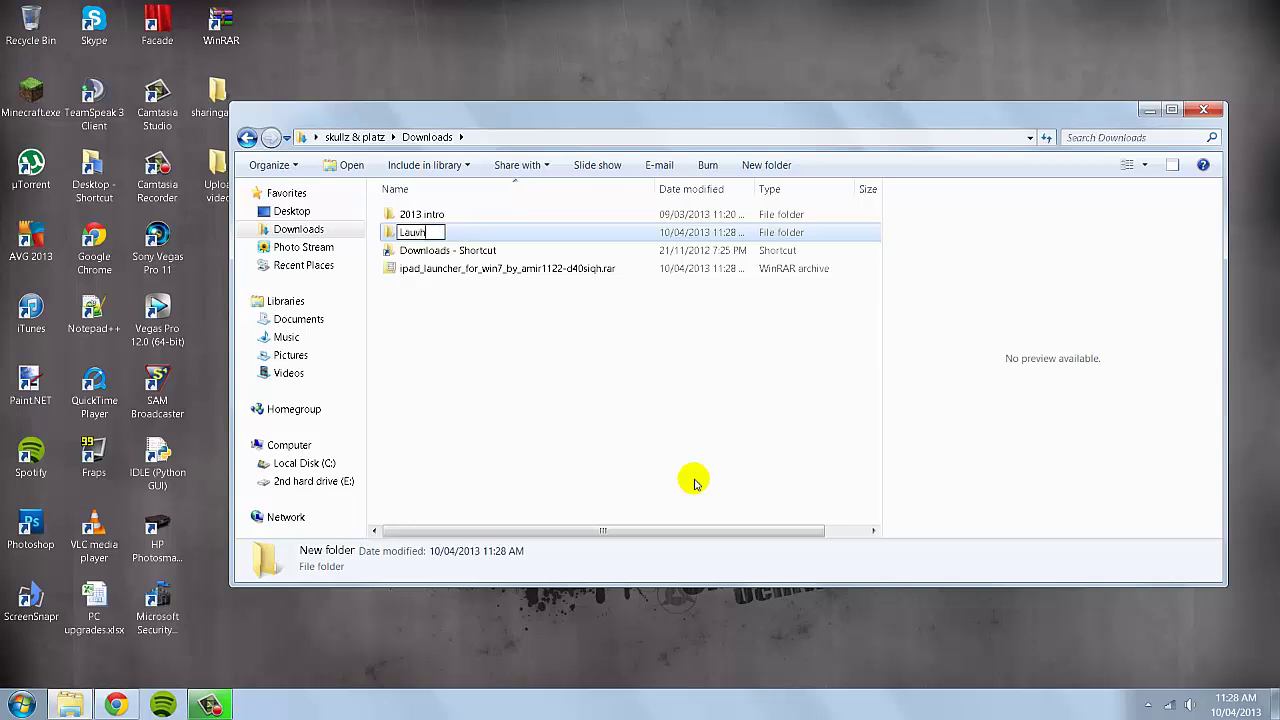
{"action": "type", "text": "Lauvherpad"}
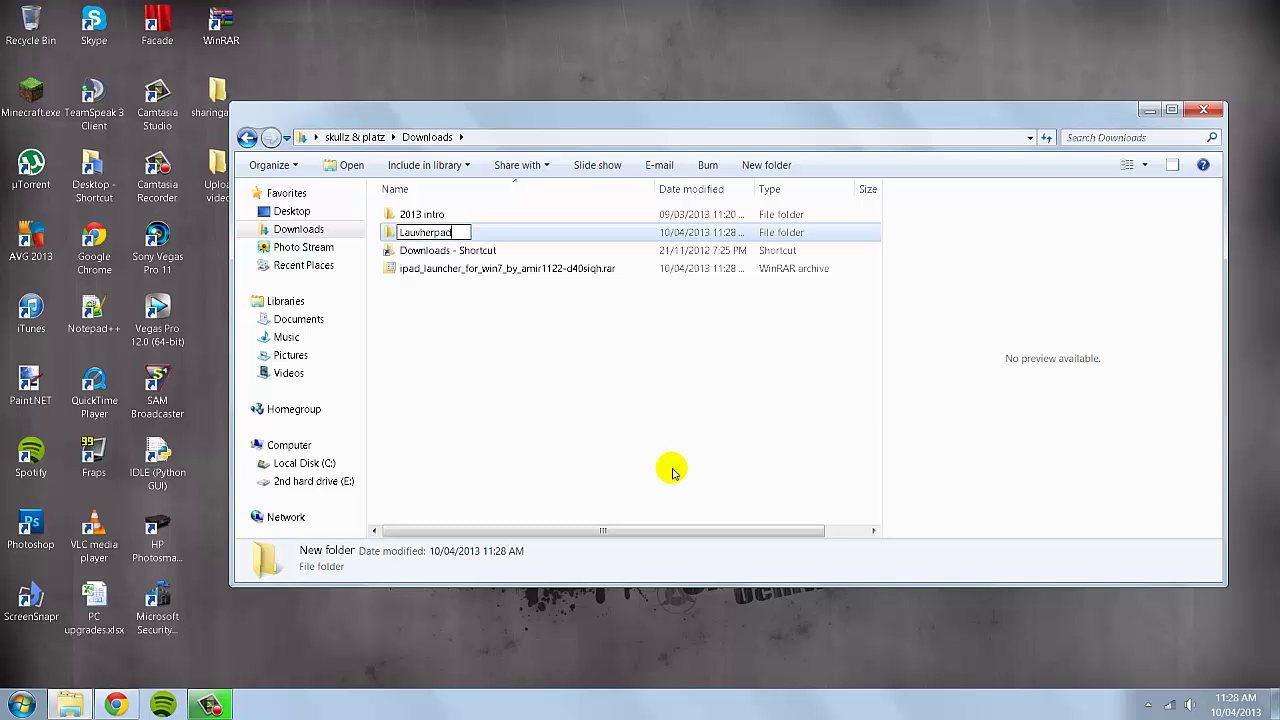
{"action": "left_click", "coordinate": [655, 440]}
{"action": "left_click_drag", "start_coordinate": [472, 280], "coordinate": [470, 232]}
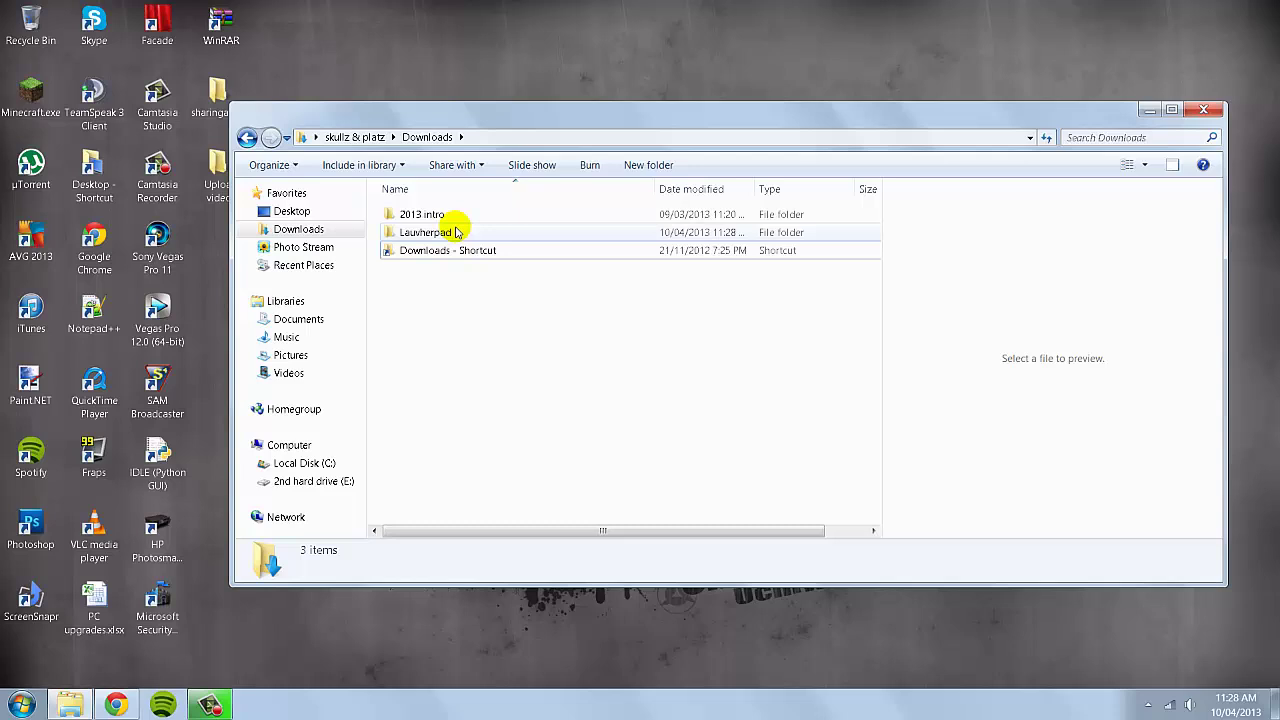
{"action": "double_click", "coordinate": [470, 232]}
Extract ipad_launcher_for_win7.rar here, producing iPad Launcher.exe, app.publish and companion files.
{"action": "right_click", "coordinate": [489, 219]}
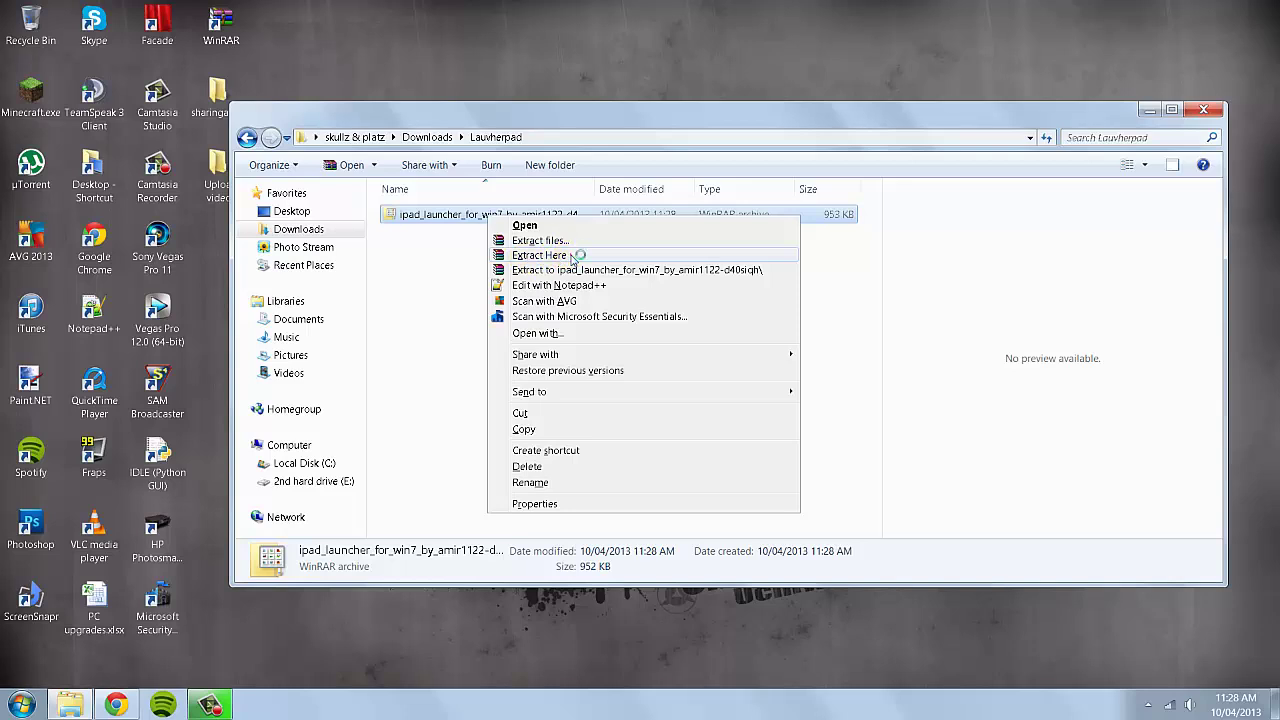
{"action": "left_click", "coordinate": [562, 255]}
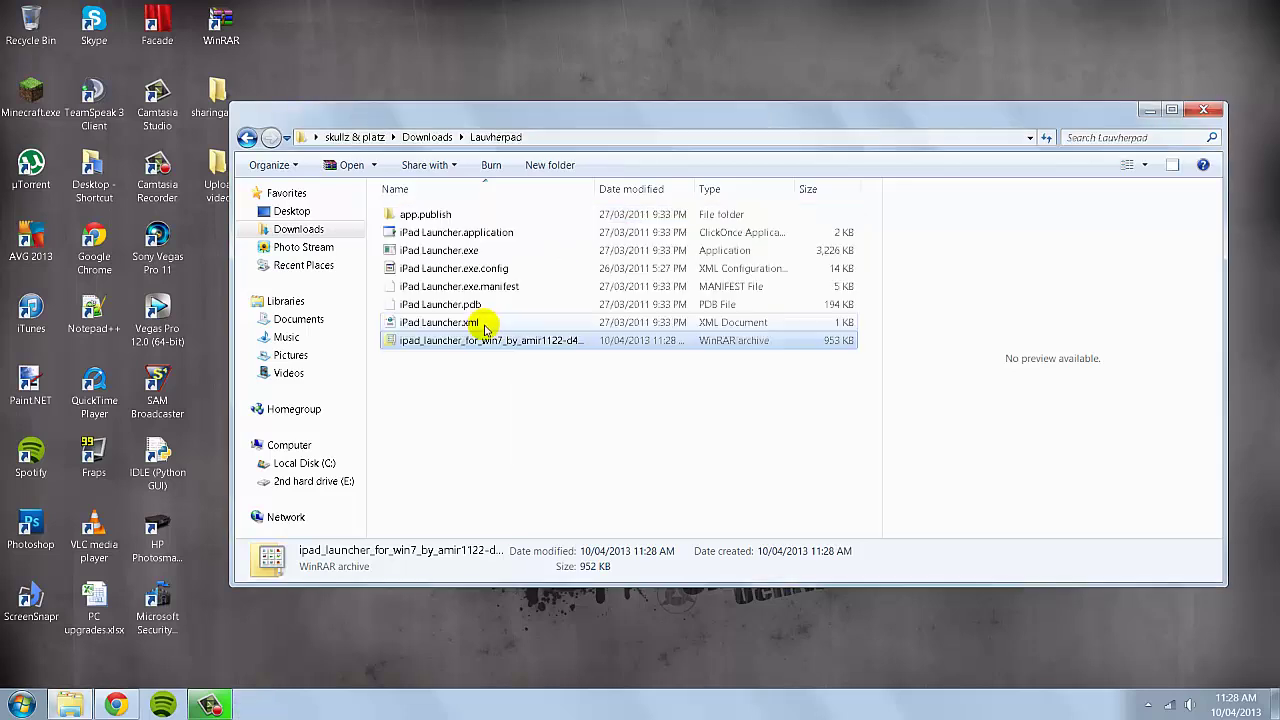
{"action": "left_click", "coordinate": [488, 398]}
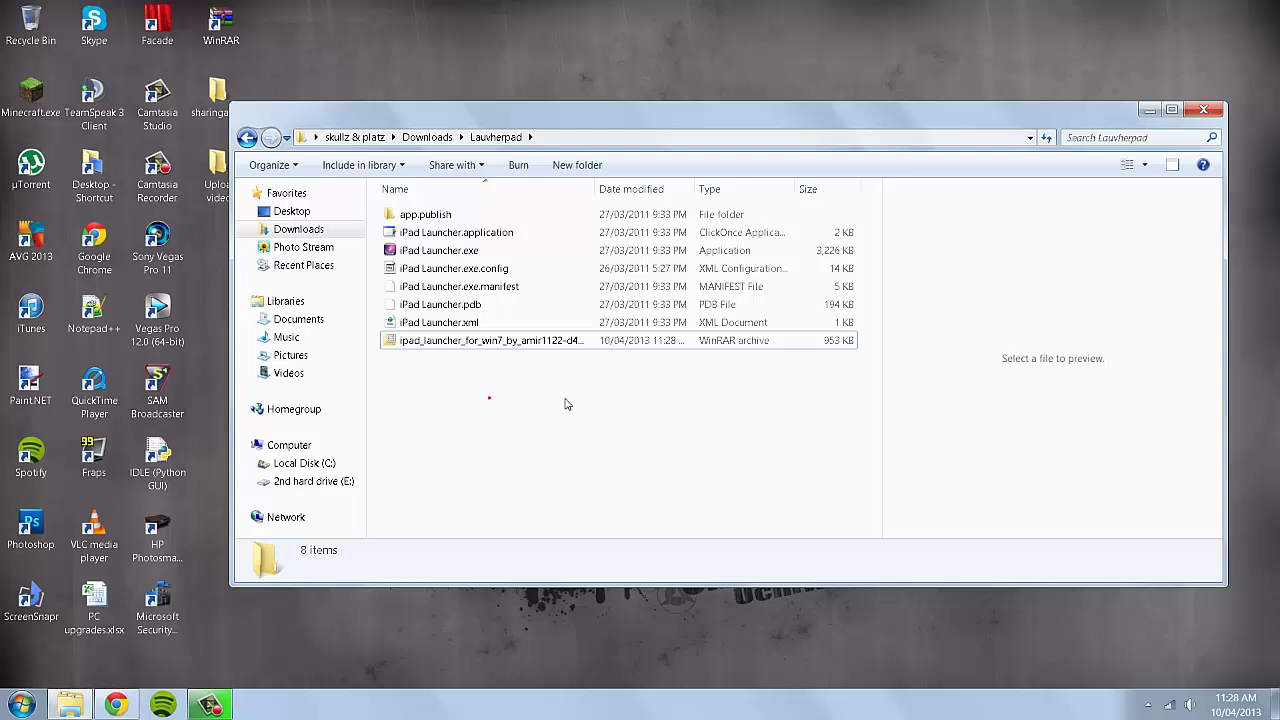
Launch iPad Launcher.exe, hide Explorer, and open the FA settings for the top-left slot.
{"action": "double_click", "coordinate": [503, 252]}
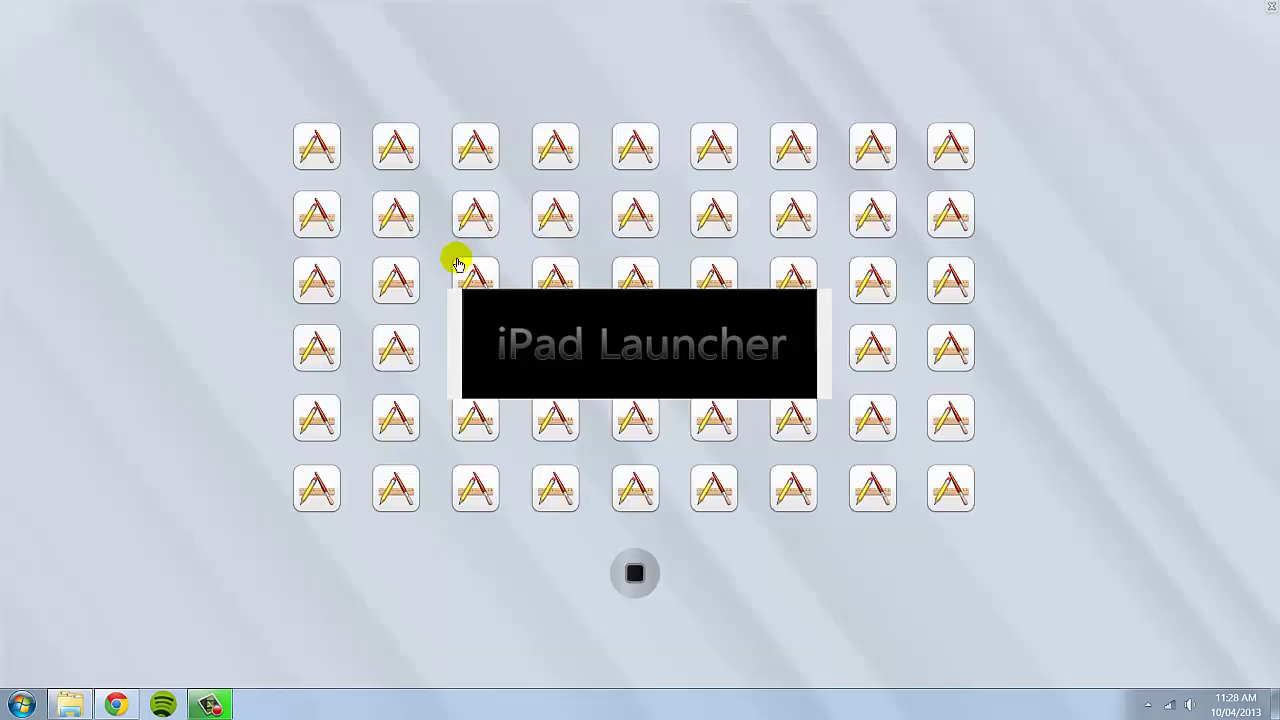
{"action": "left_click", "coordinate": [229, 334]}
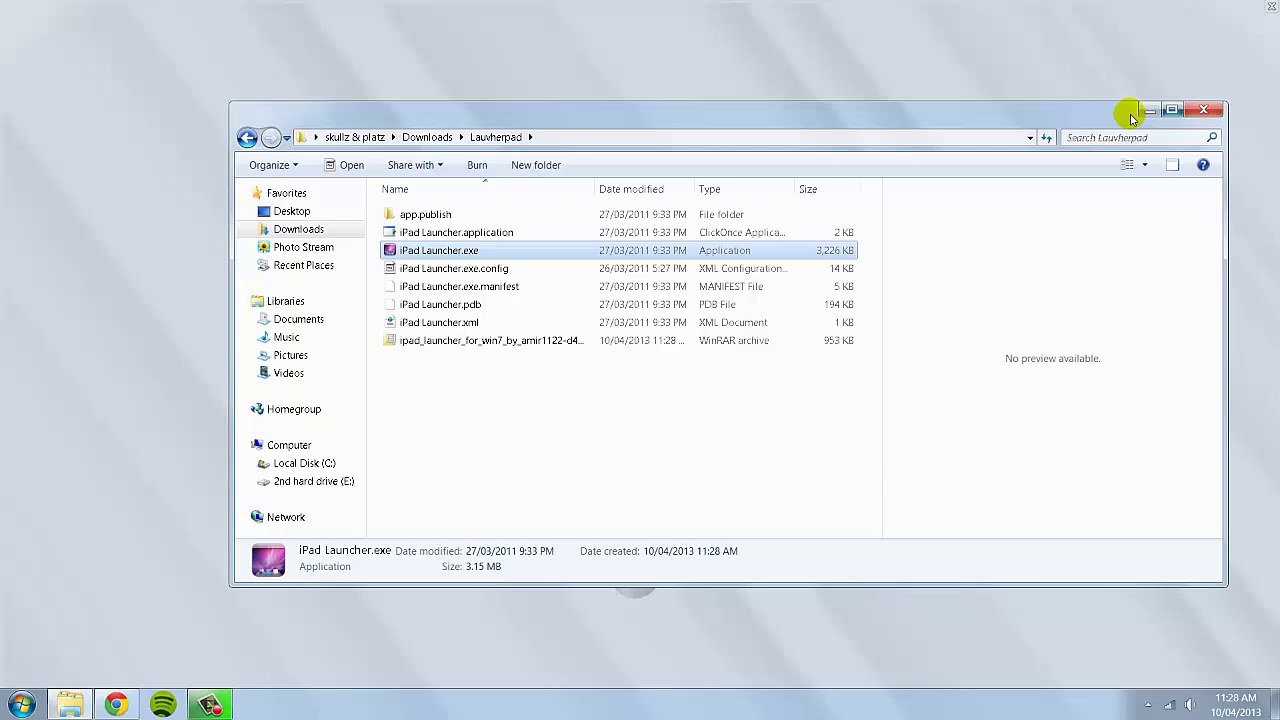
{"action": "left_click", "coordinate": [1158, 117]}
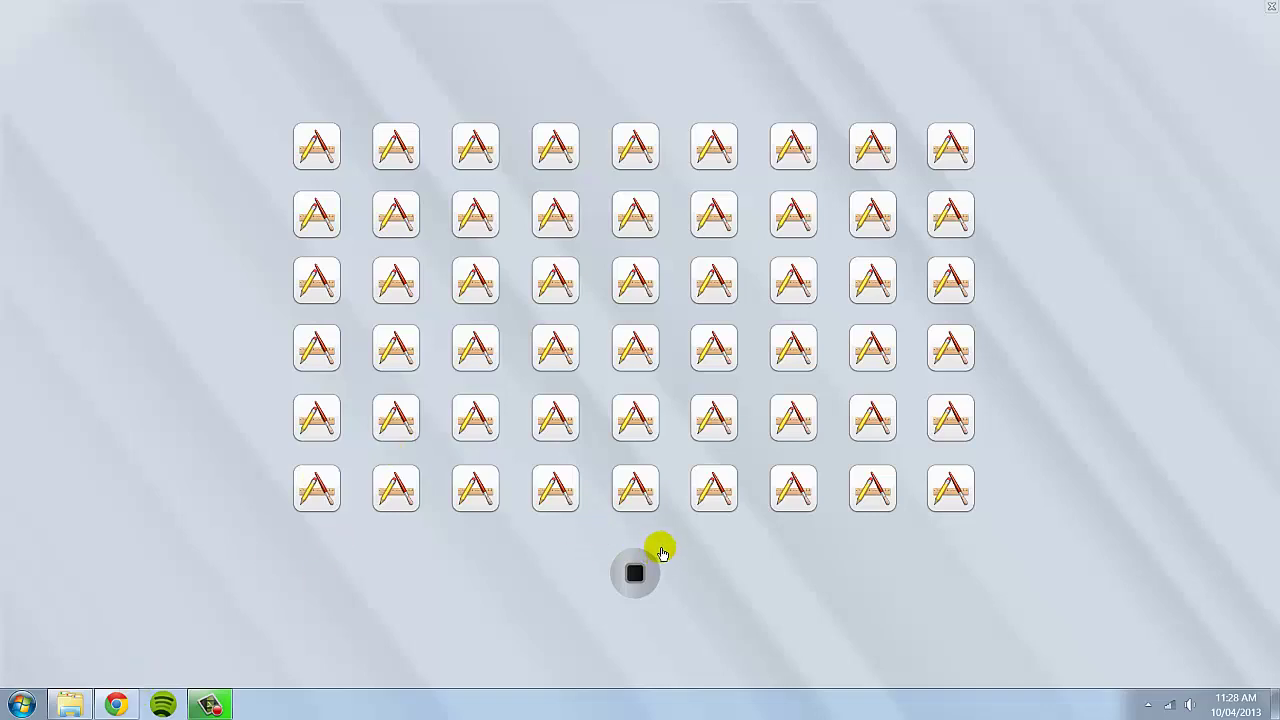
{"action": "left_click", "coordinate": [320, 147]}
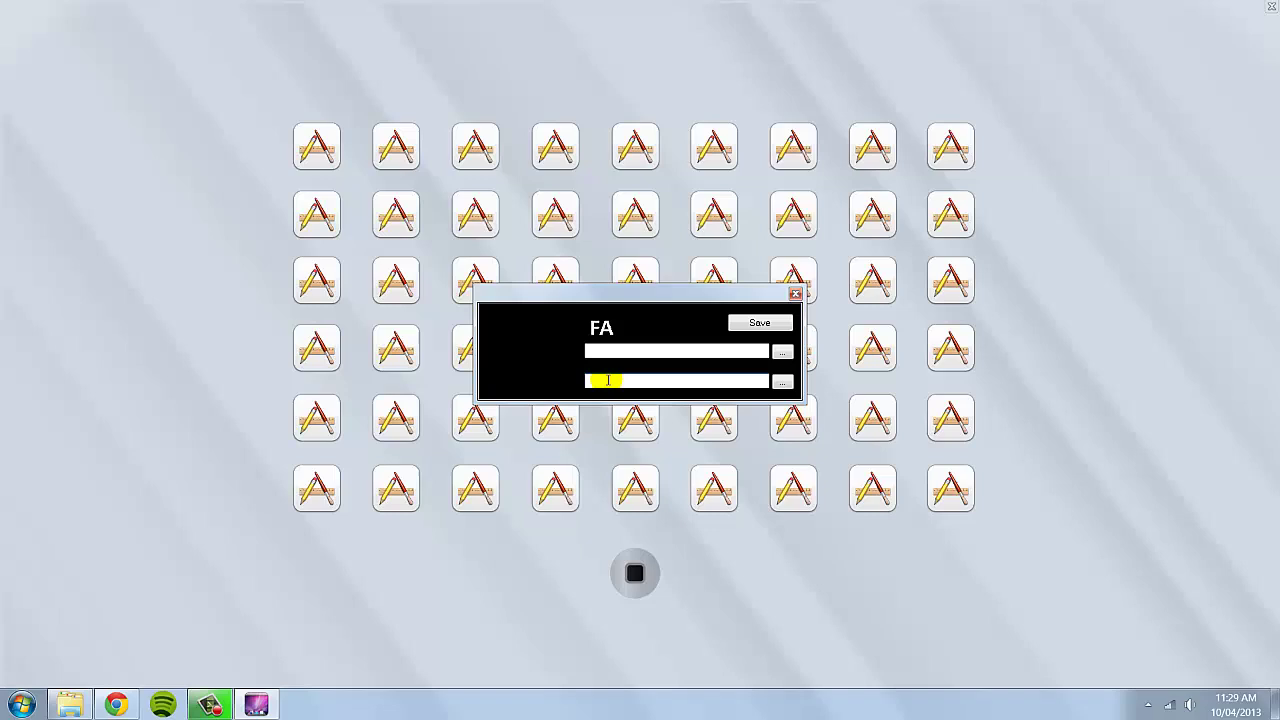
Assign the Desktop Paint.NET shortcut as the FA slot's app and save the setting.
{"action": "left_click", "coordinate": [646, 401]}
{"action": "left_click", "coordinate": [630, 380]}
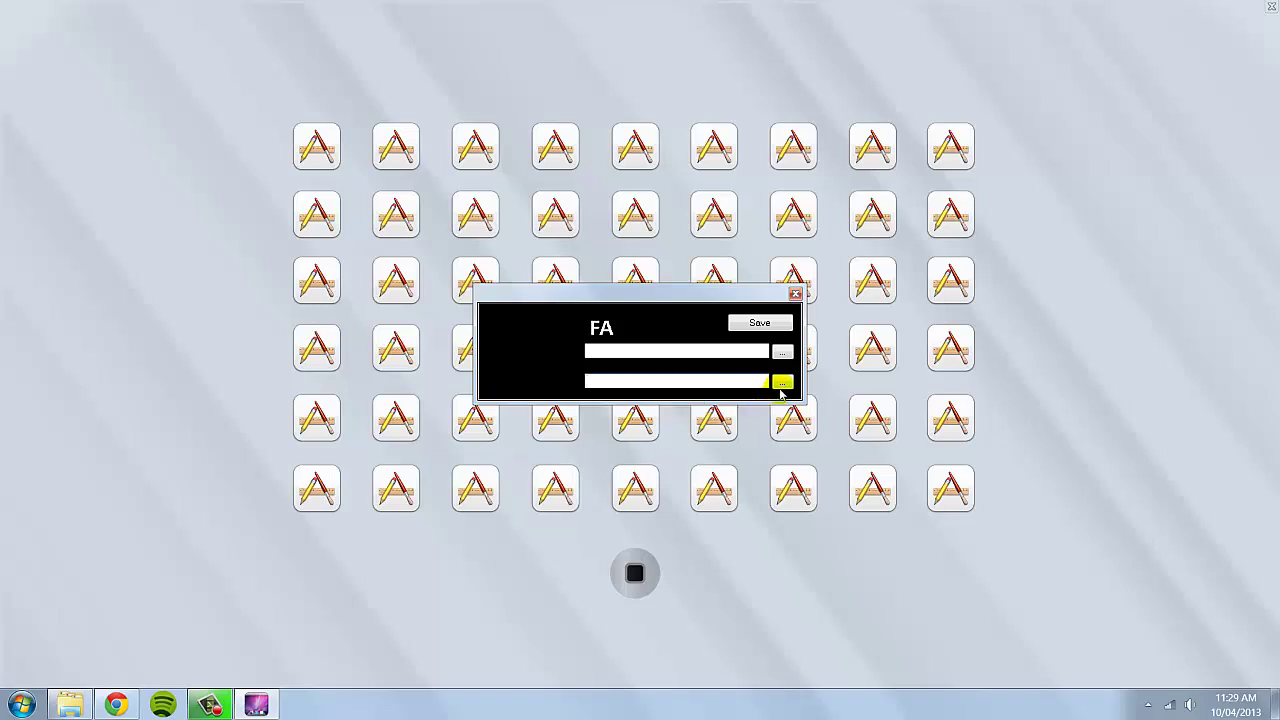
{"action": "left_click", "coordinate": [782, 385]}
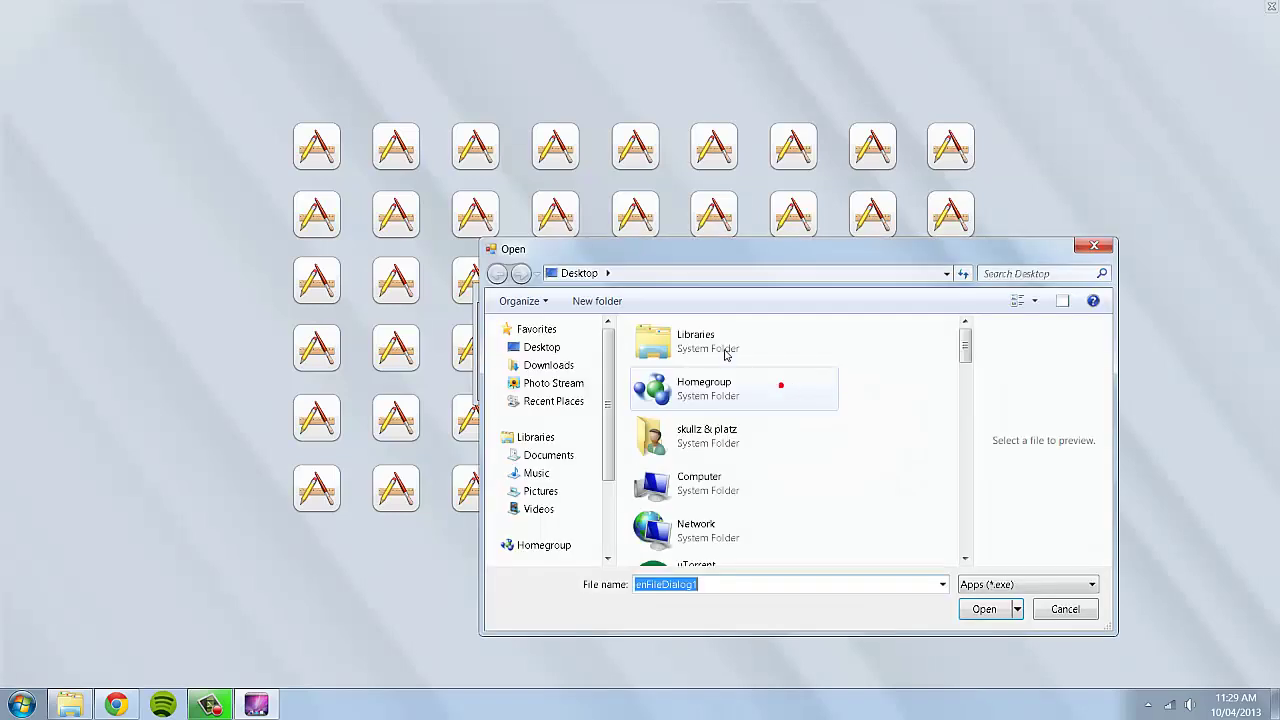
{"action": "left_click", "coordinate": [622, 257]}
{"action": "left_click_drag", "start_coordinate": [622, 257], "coordinate": [557, 192]}
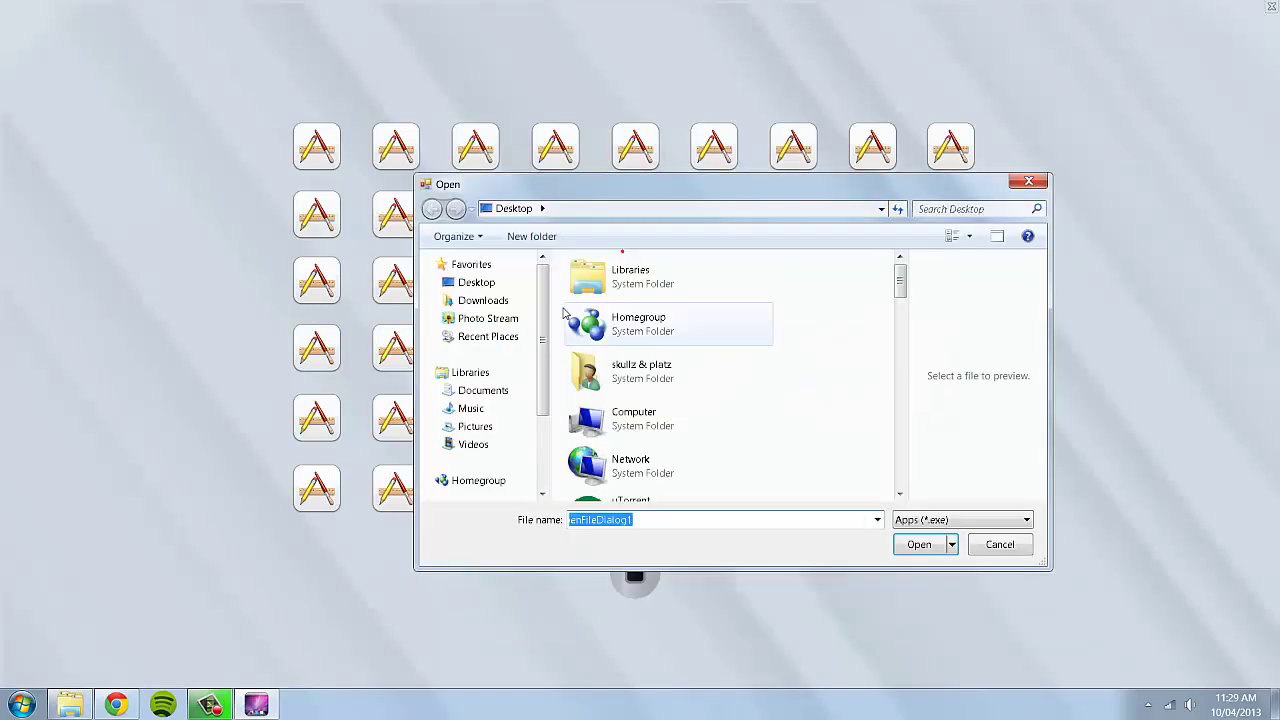
{"action": "left_click", "coordinate": [507, 286]}
{"action": "left_click_drag", "start_coordinate": [897, 277], "coordinate": [899, 352]}
{"action": "left_click", "coordinate": [731, 337]}
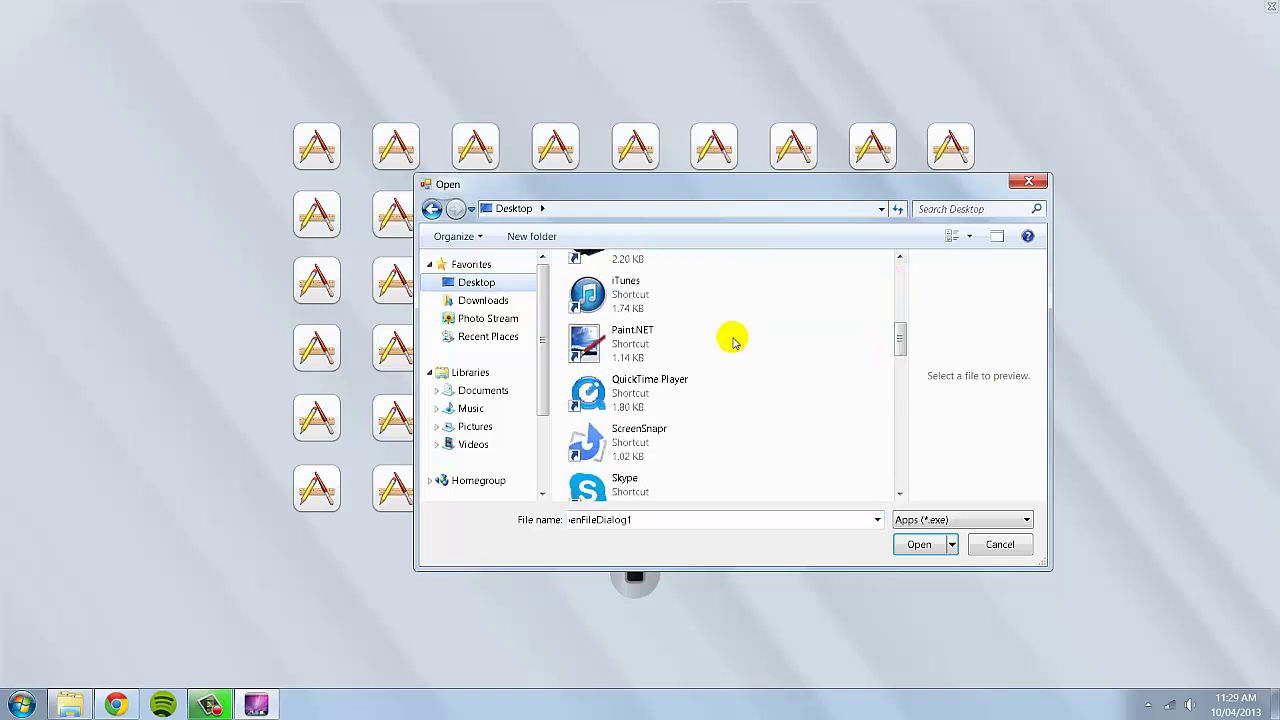
{"action": "left_click", "coordinate": [916, 545]}
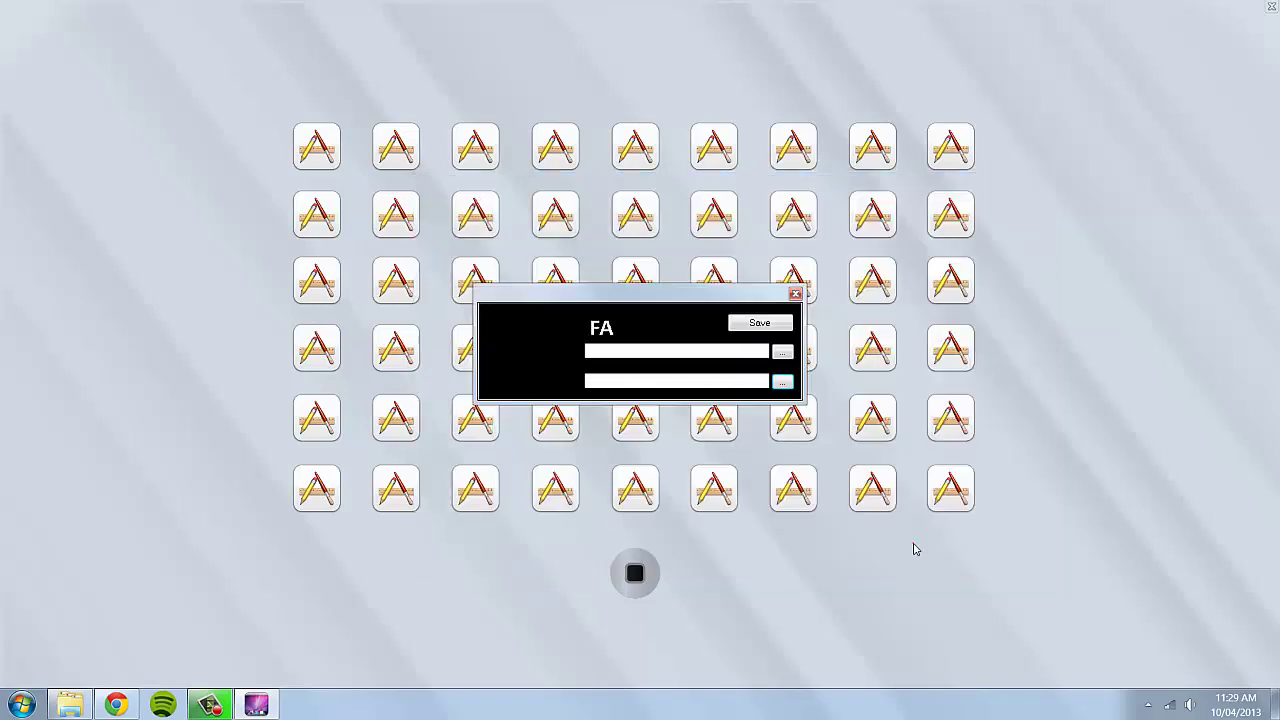
{"action": "left_click", "coordinate": [758, 324]}
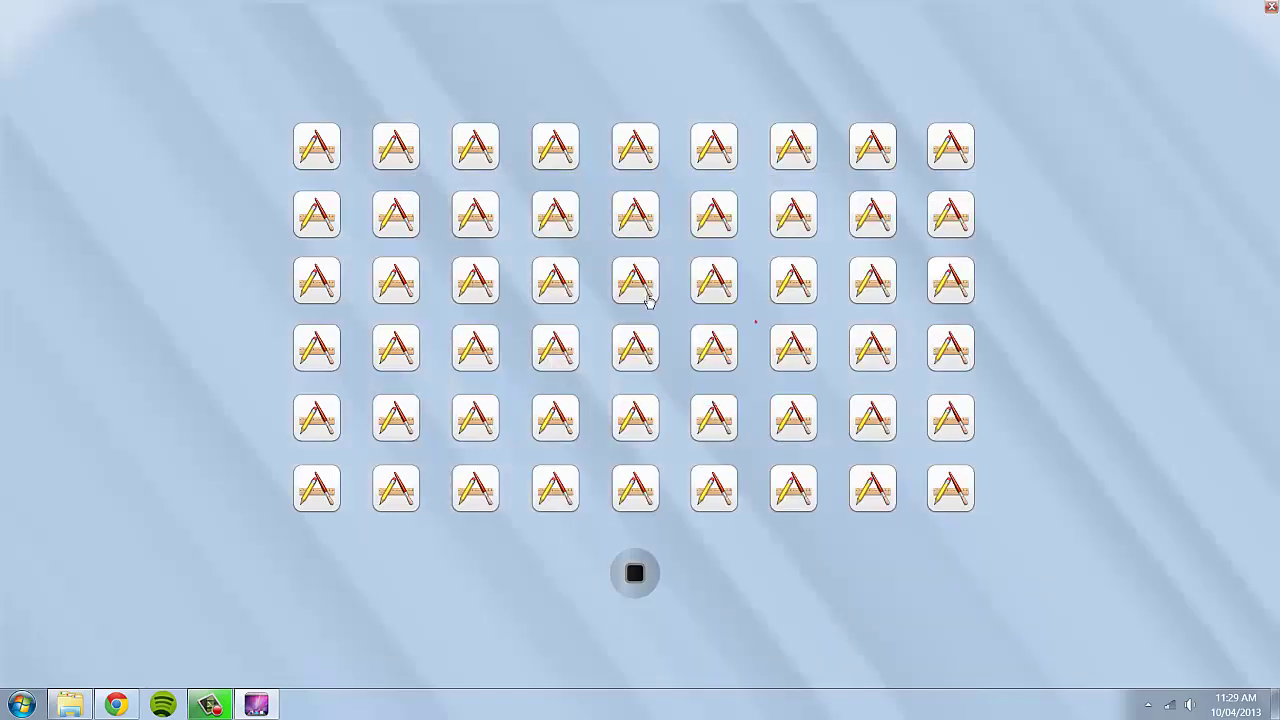
Launch Paint.NET from the first slot, confirm its blank 800 x 600 canvas, then close it.
{"action": "left_click", "coordinate": [324, 149]}
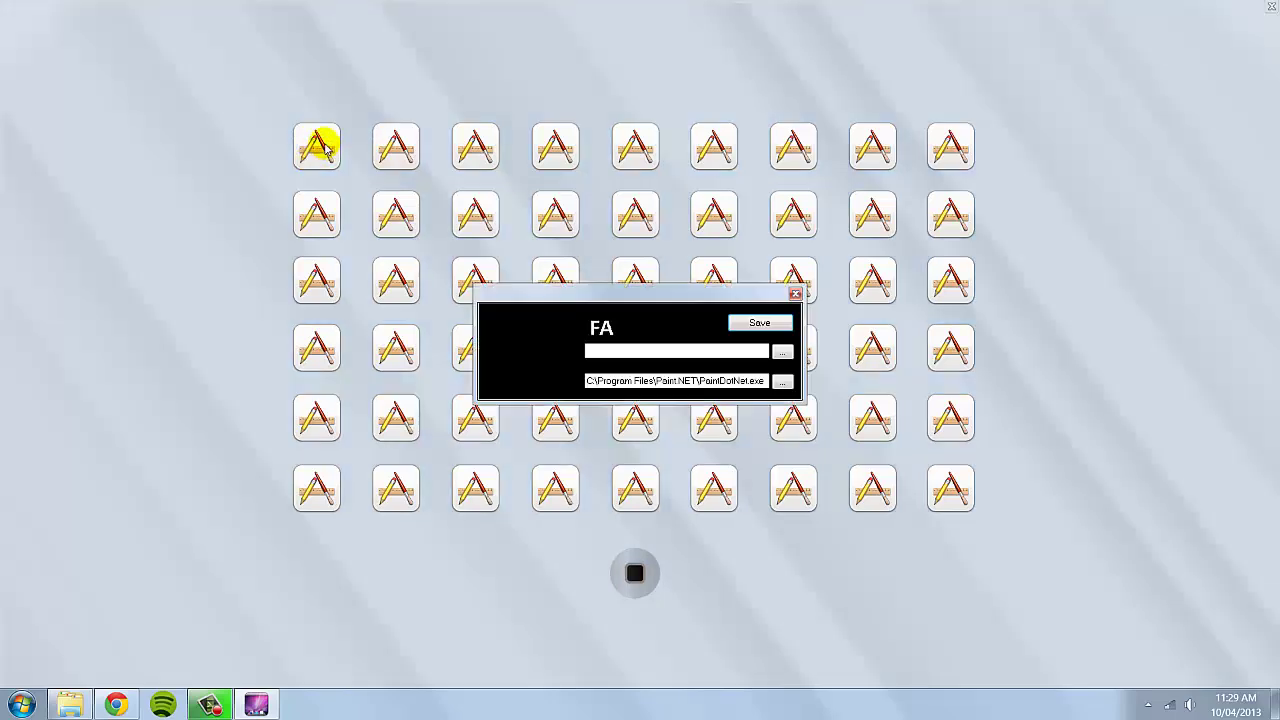
{"action": "left_click", "coordinate": [758, 323]}
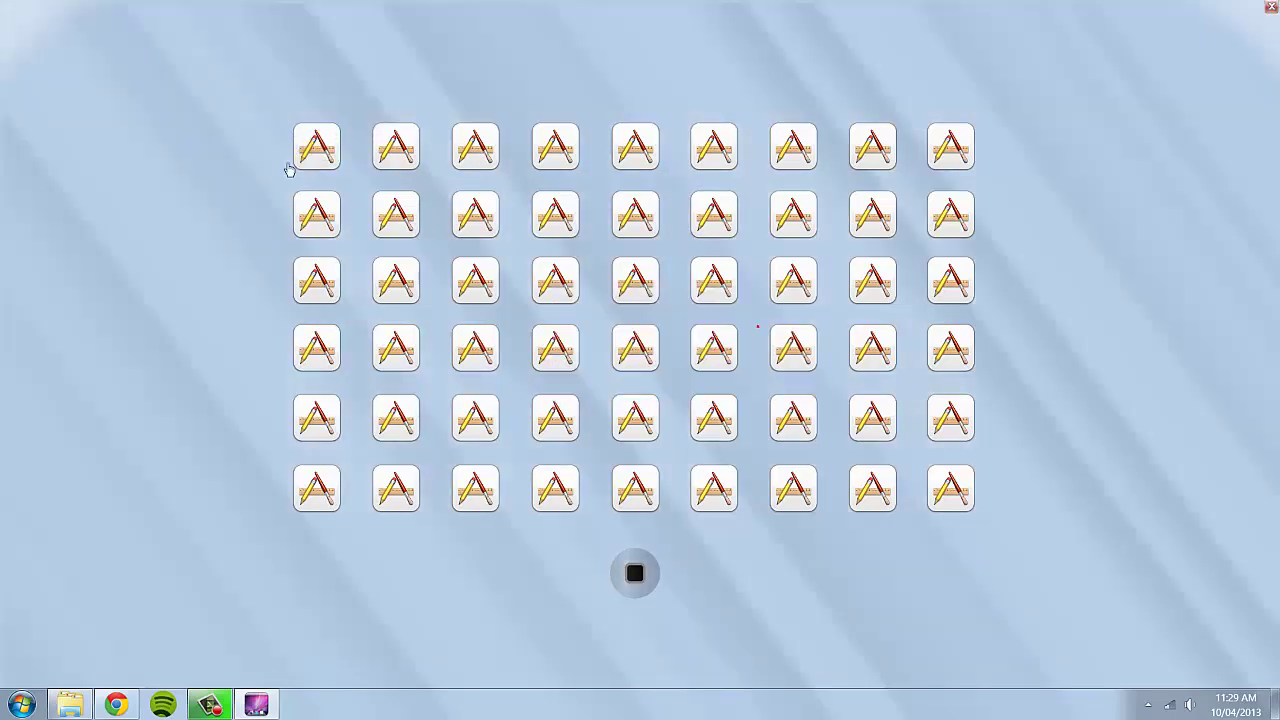
{"action": "left_click", "coordinate": [317, 146]}
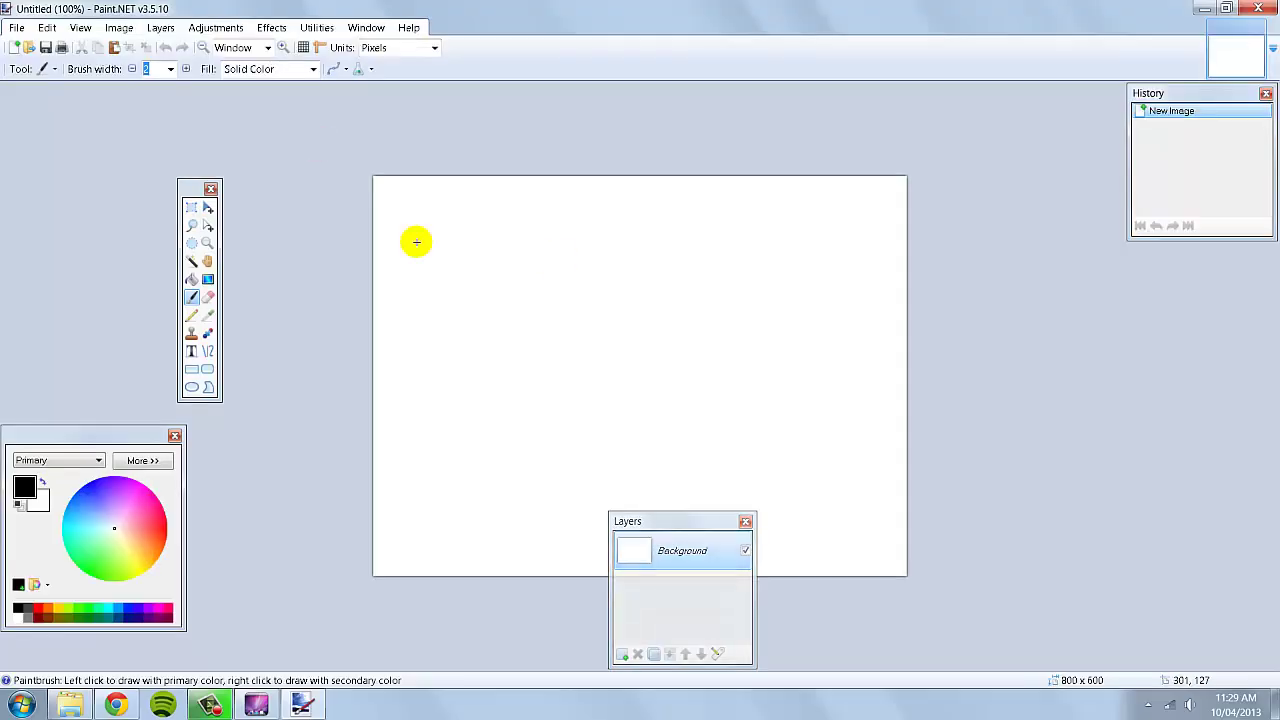
{"action": "left_click", "coordinate": [1260, 9]}
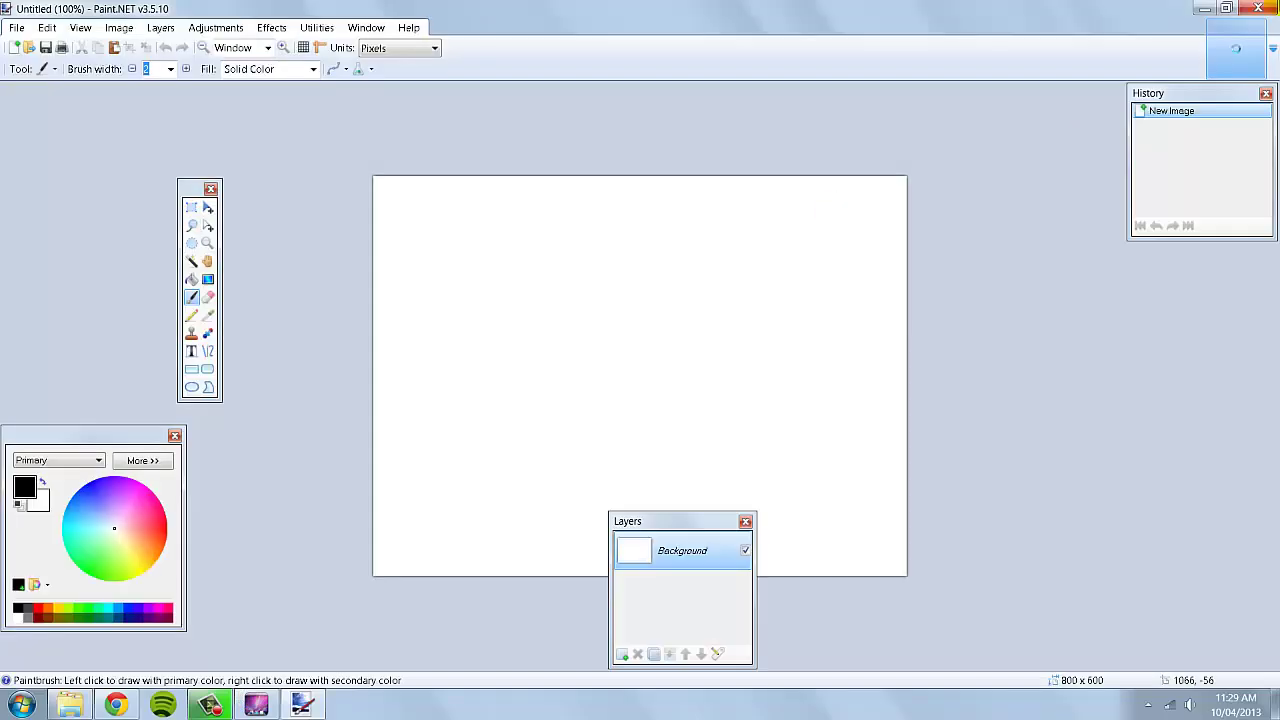
{"action": "left_click", "coordinate": [1258, 8]}
{"action": "left_click", "coordinate": [256, 704]}
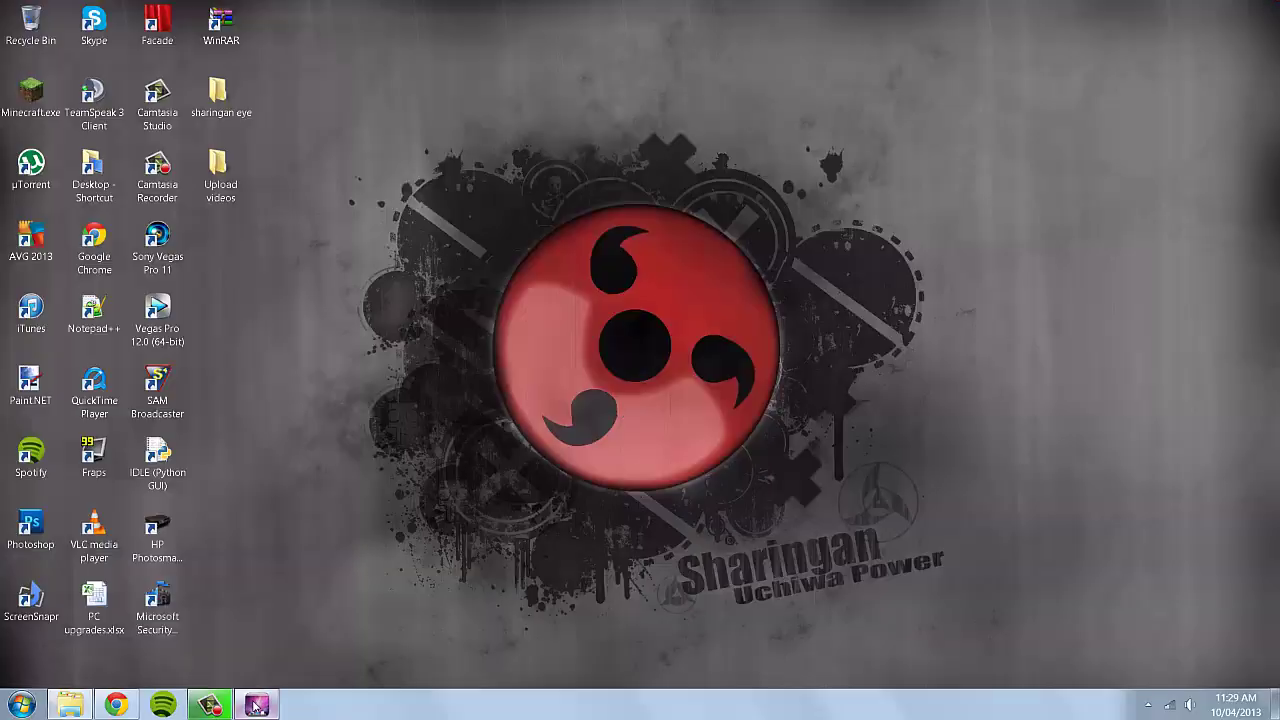
Reopen the FA slot settings, check the image file types offered, and cancel without choosing one.
{"action": "right_click", "coordinate": [310, 163]}
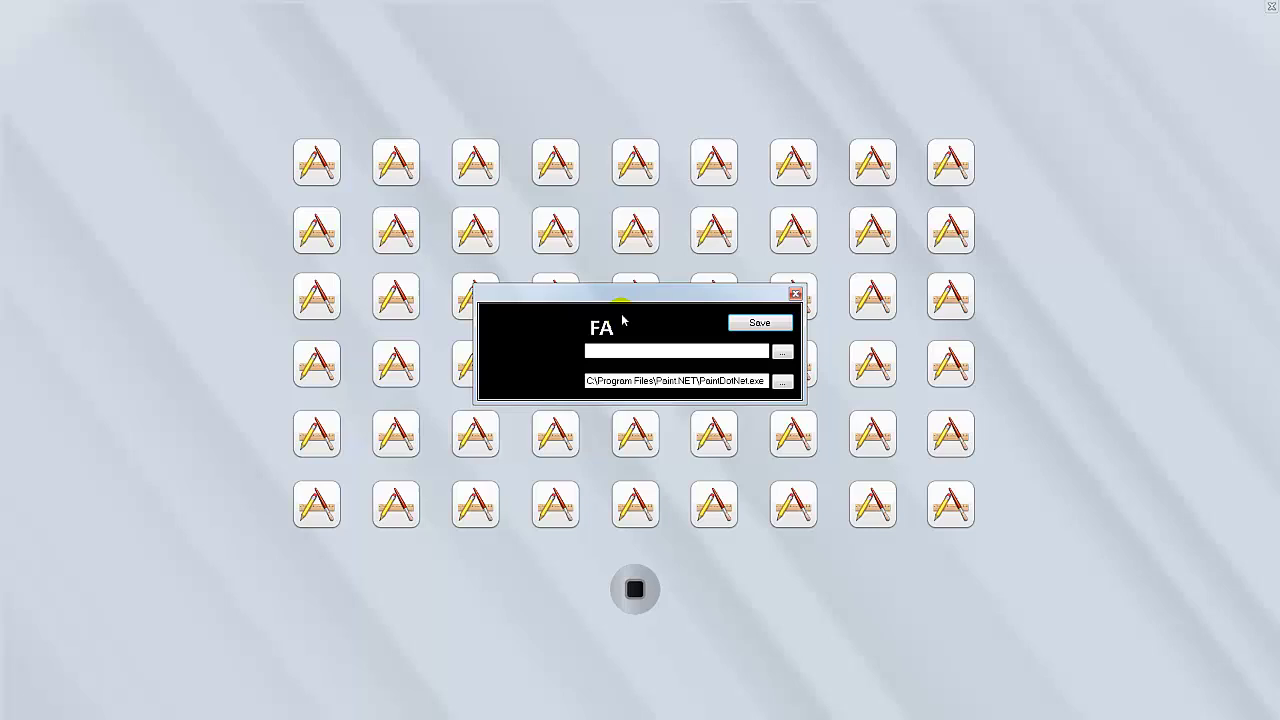
{"action": "mouse_move", "coordinate": [625, 296]}
{"action": "left_mouse_down"}
{"action": "mouse_move", "coordinate": [661, 297]}
{"action": "mouse_move", "coordinate": [585, 291]}
{"action": "mouse_move", "coordinate": [674, 297]}
{"action": "mouse_move", "coordinate": [623, 291]}
{"action": "left_mouse_up"}
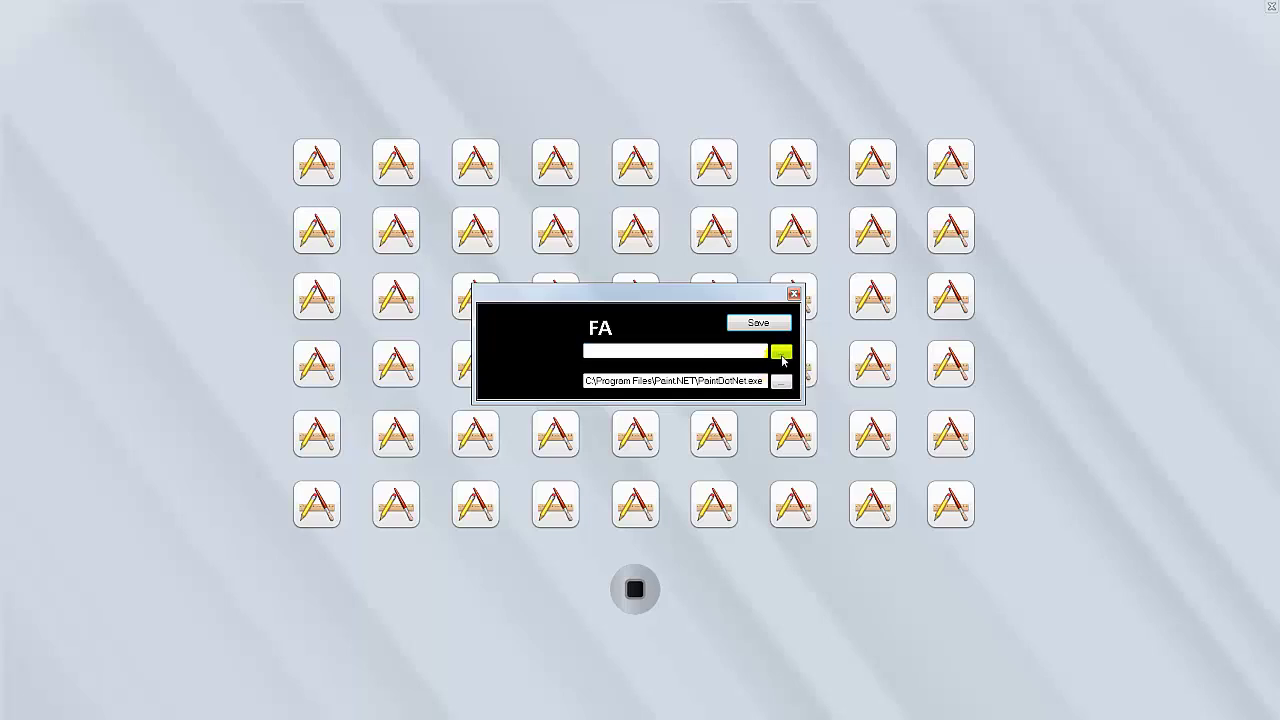
{"action": "left_click", "coordinate": [780, 351]}
{"action": "left_click", "coordinate": [1030, 584]}
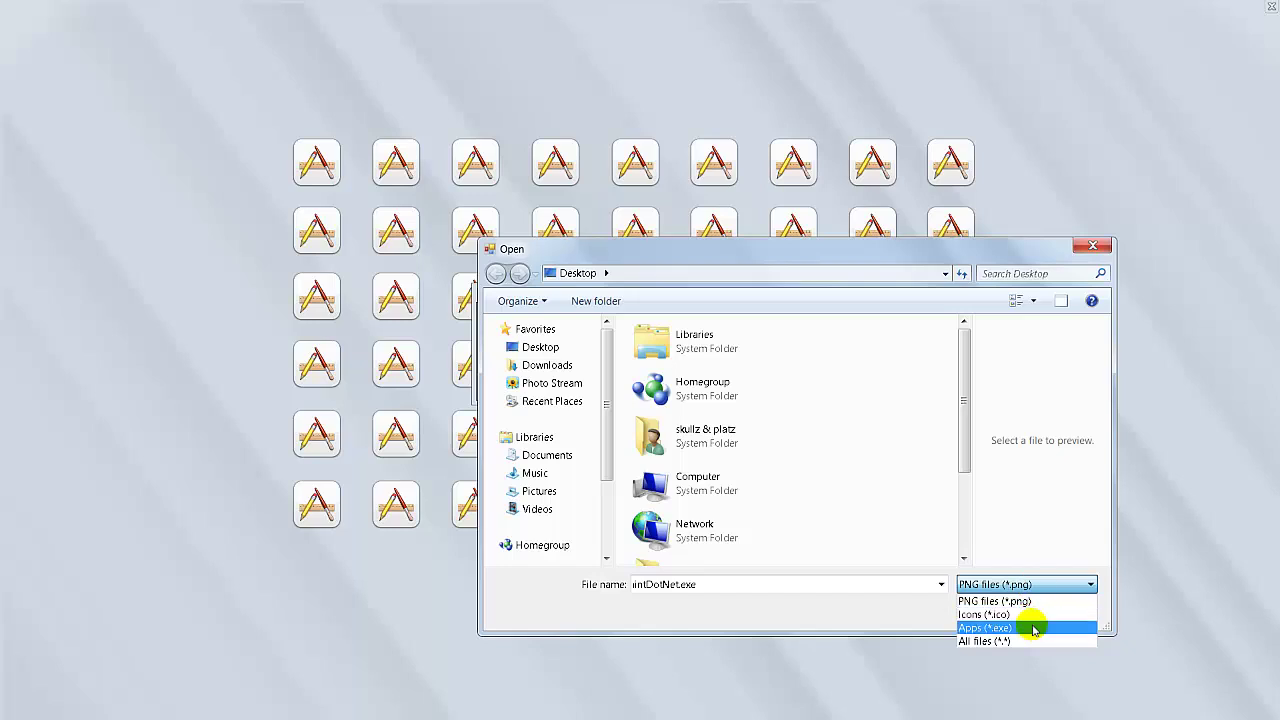
{"action": "left_click", "coordinate": [1041, 542]}
{"action": "left_click", "coordinate": [1064, 614]}
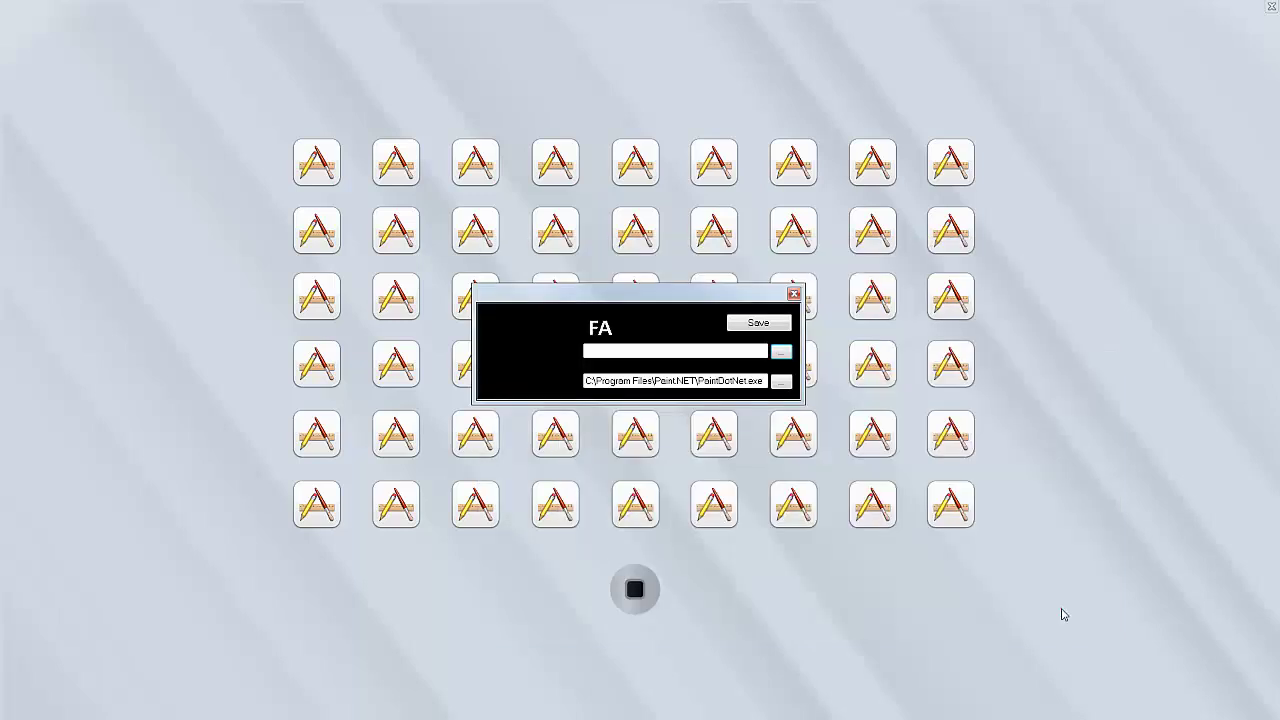
Enter the PaintDotNet.exe path in the FA slot's image field and save.
{"action": "left_click", "coordinate": [752, 350]}
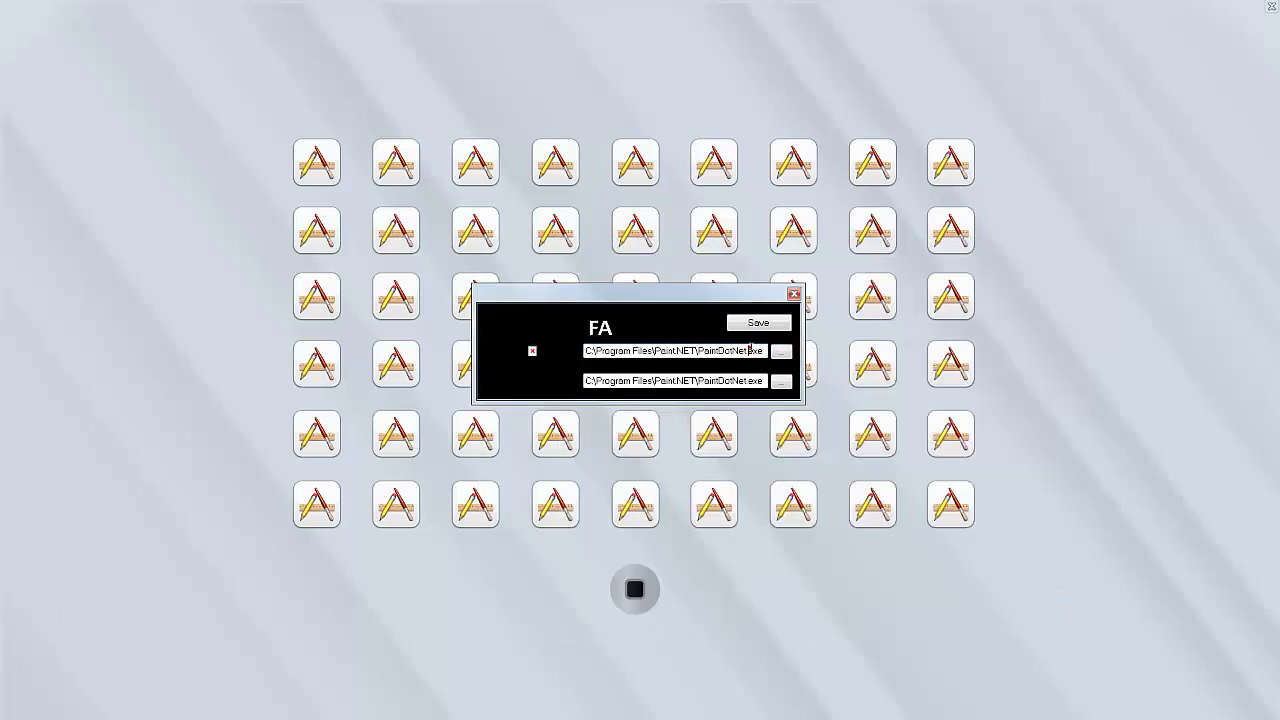
{"action": "double_click", "coordinate": [750, 350]}
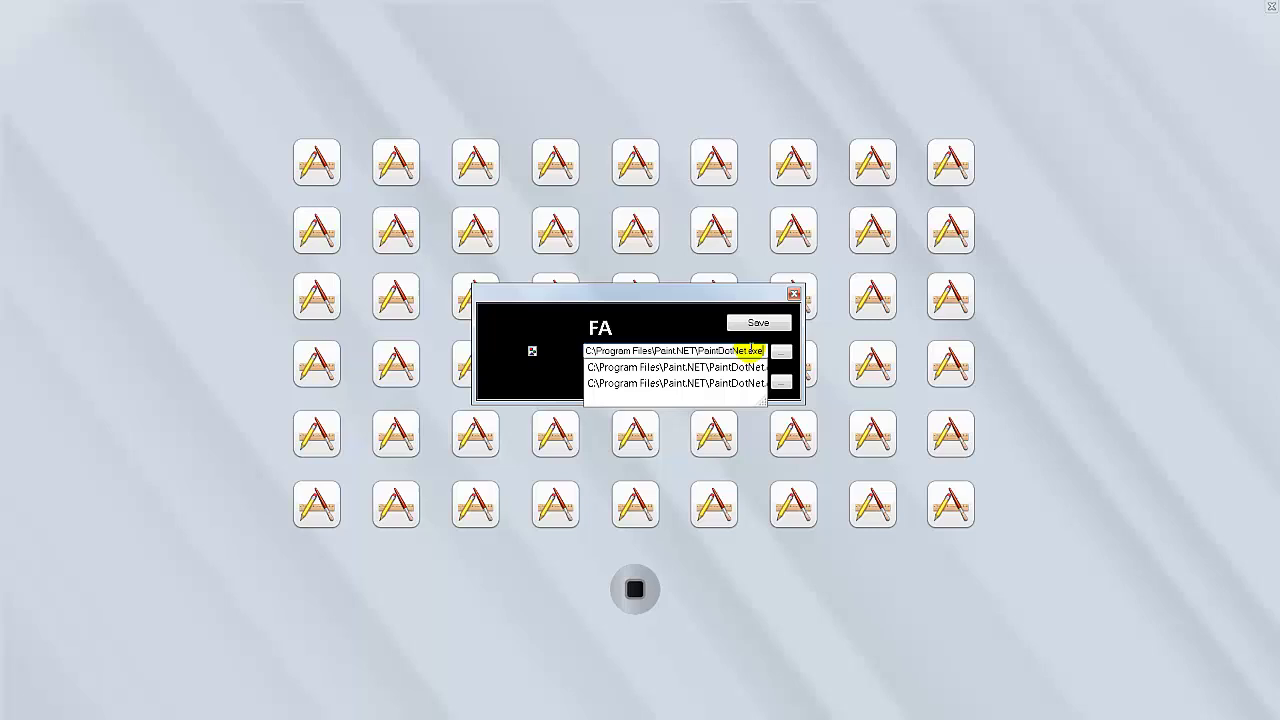
{"action": "left_click", "coordinate": [694, 329]}
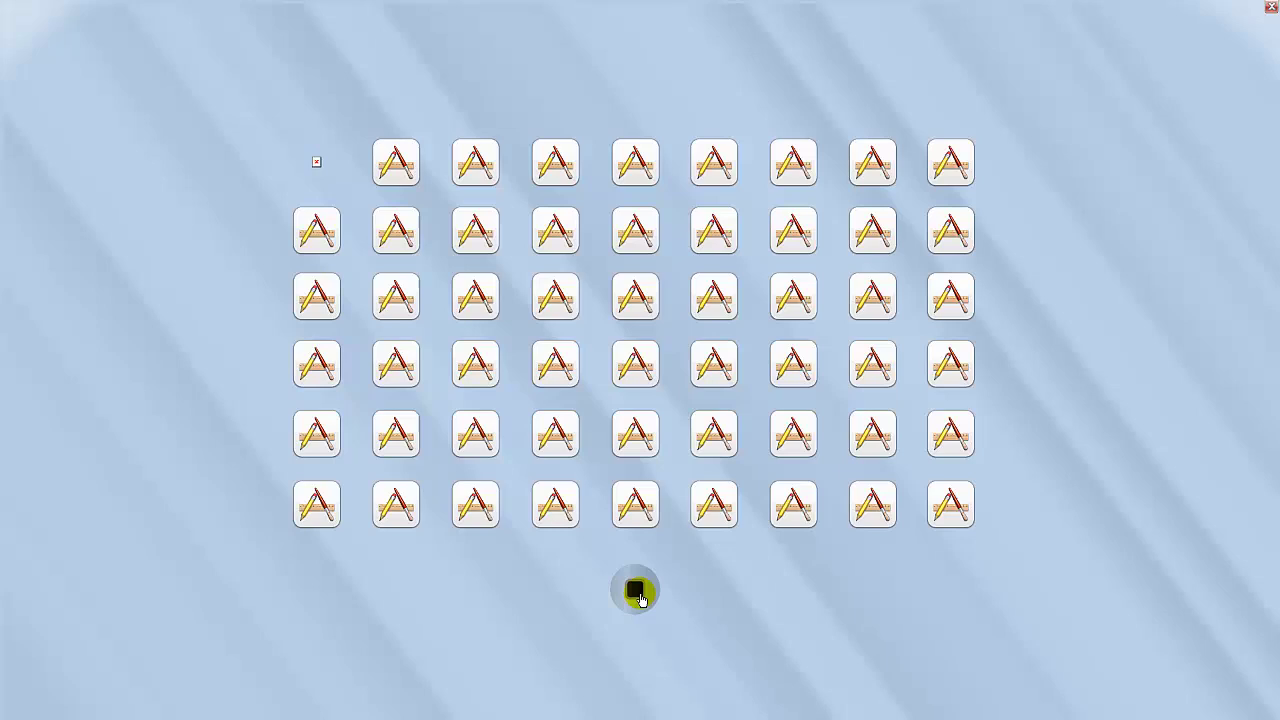
Set a four-digit lock password for the launcher and lock it.
{"action": "left_click", "coordinate": [641, 600]}
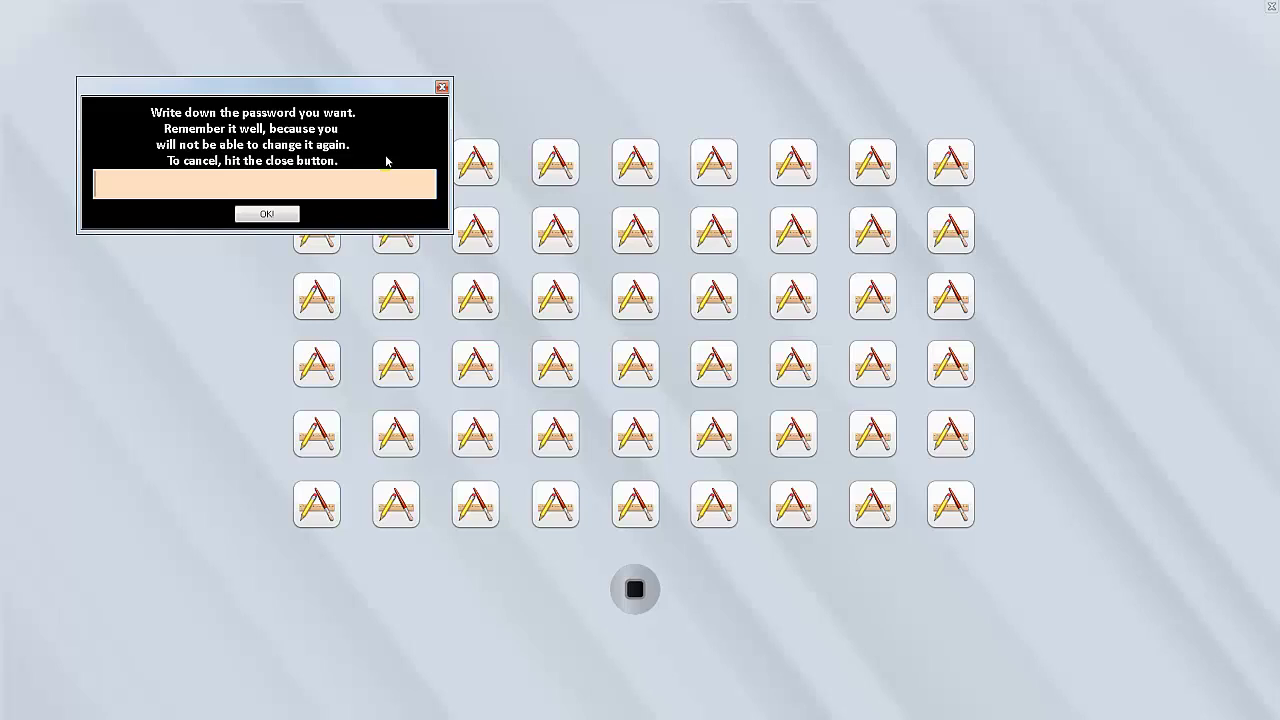
{"action": "type", "text": "1234"}
{"action": "left_click", "coordinate": [271, 213]}
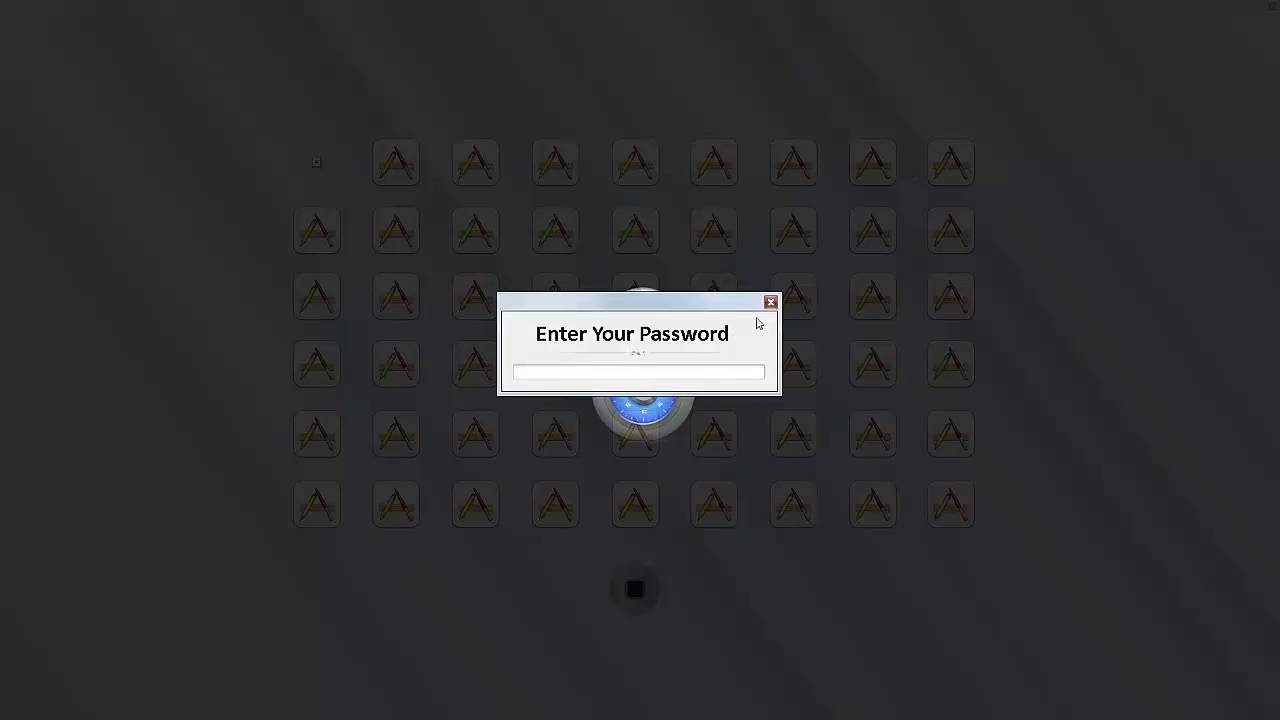
Enter the password on the lock screen to unlock the icon grid.
{"action": "left_click", "coordinate": [769, 302]}
{"action": "left_click", "coordinate": [520, 472]}
{"action": "type", "text": "••••"}
{"action": "key", "text": "Return"}
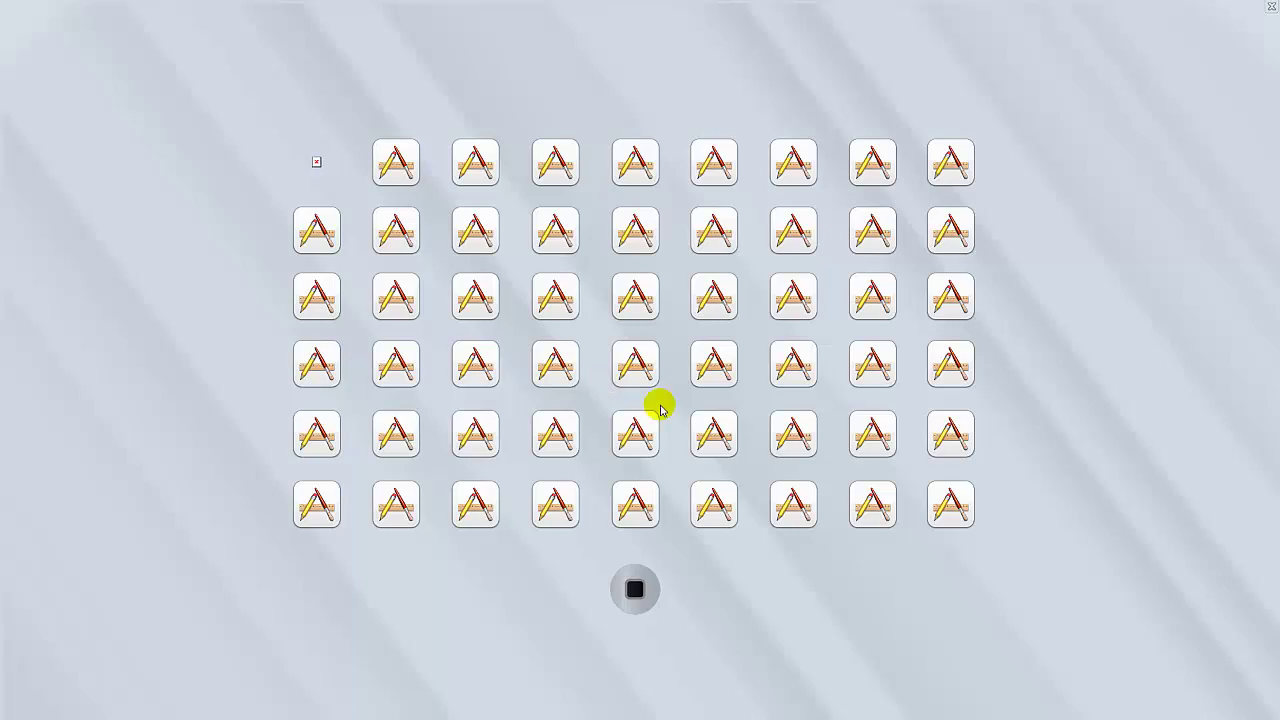
Exit iPad Launcher to the desktop and close it from its taskbar button's Close window.
{"action": "left_click", "coordinate": [317, 163]}
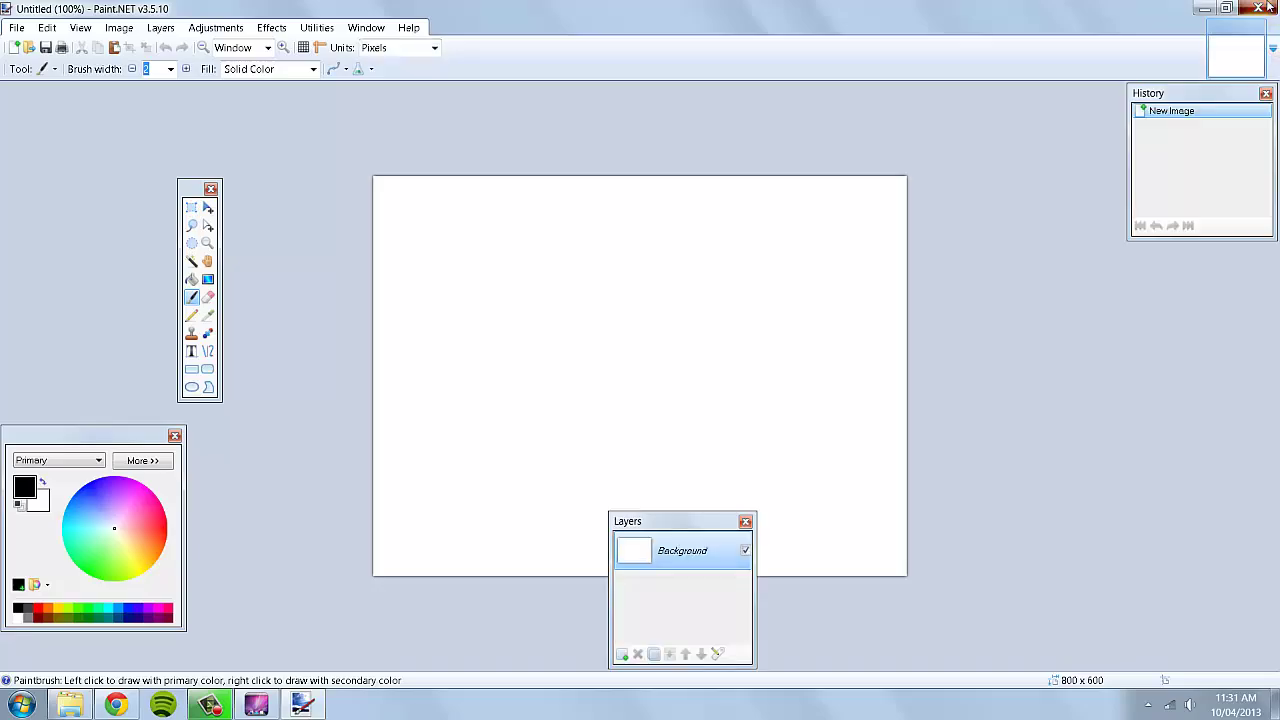
{"action": "left_click", "coordinate": [1262, 8]}
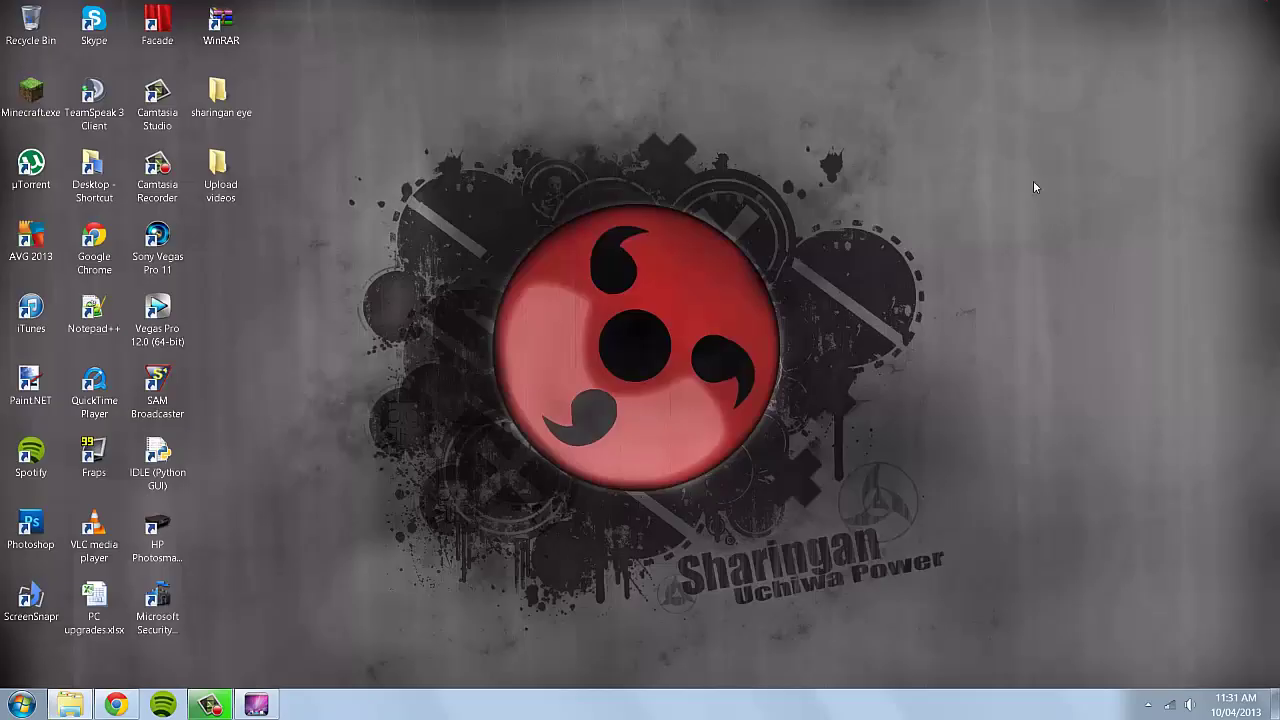
{"action": "right_click", "coordinate": [257, 703]}
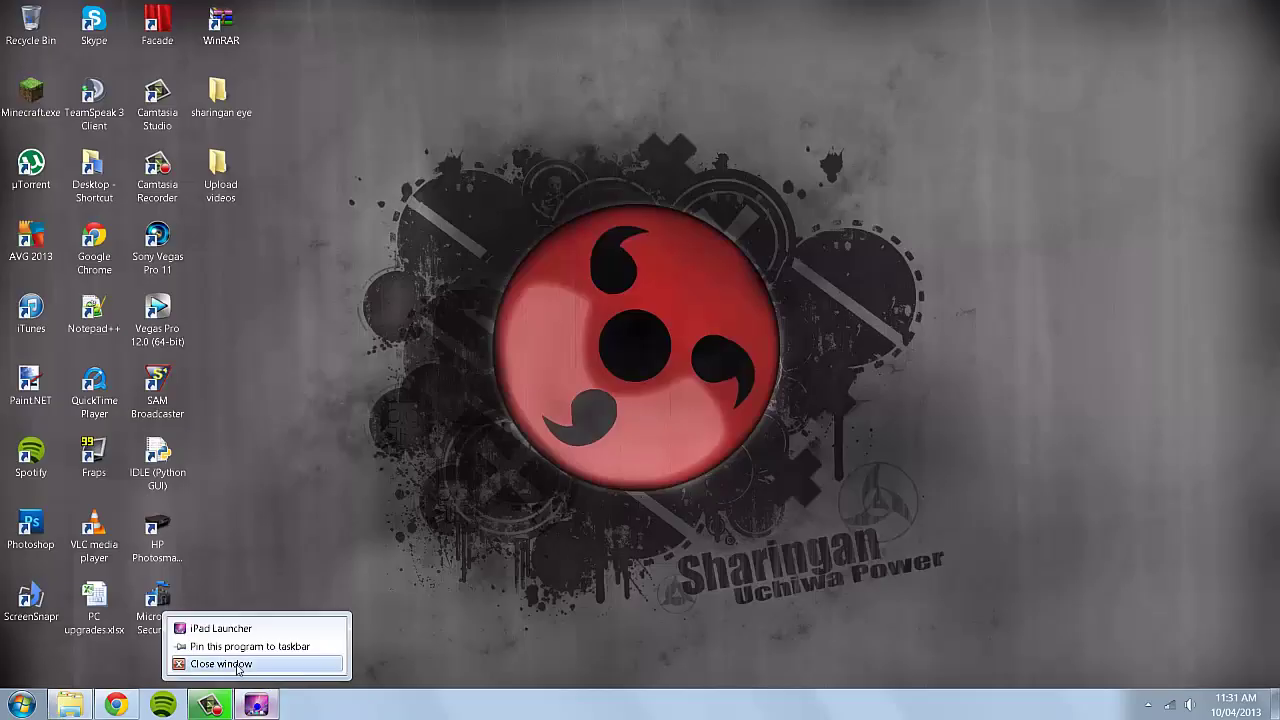
{"action": "left_click", "coordinate": [243, 663]}
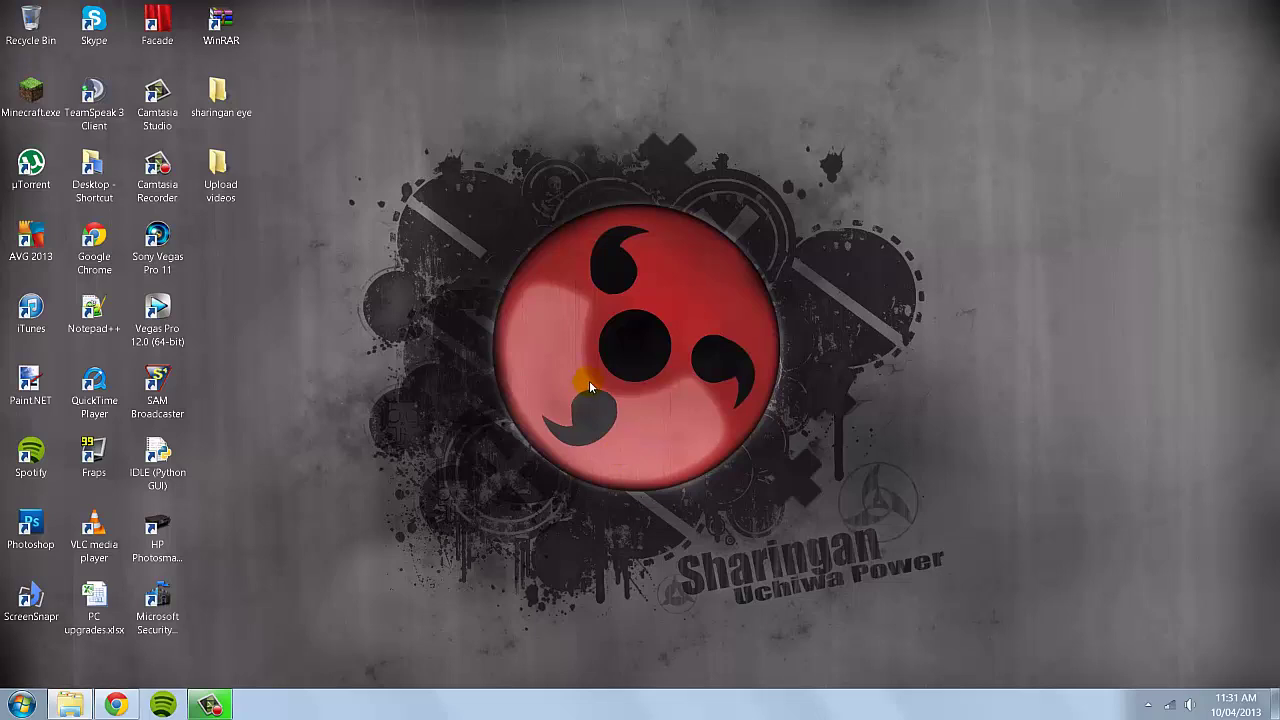
{"action": "left_click", "coordinate": [116, 704]}
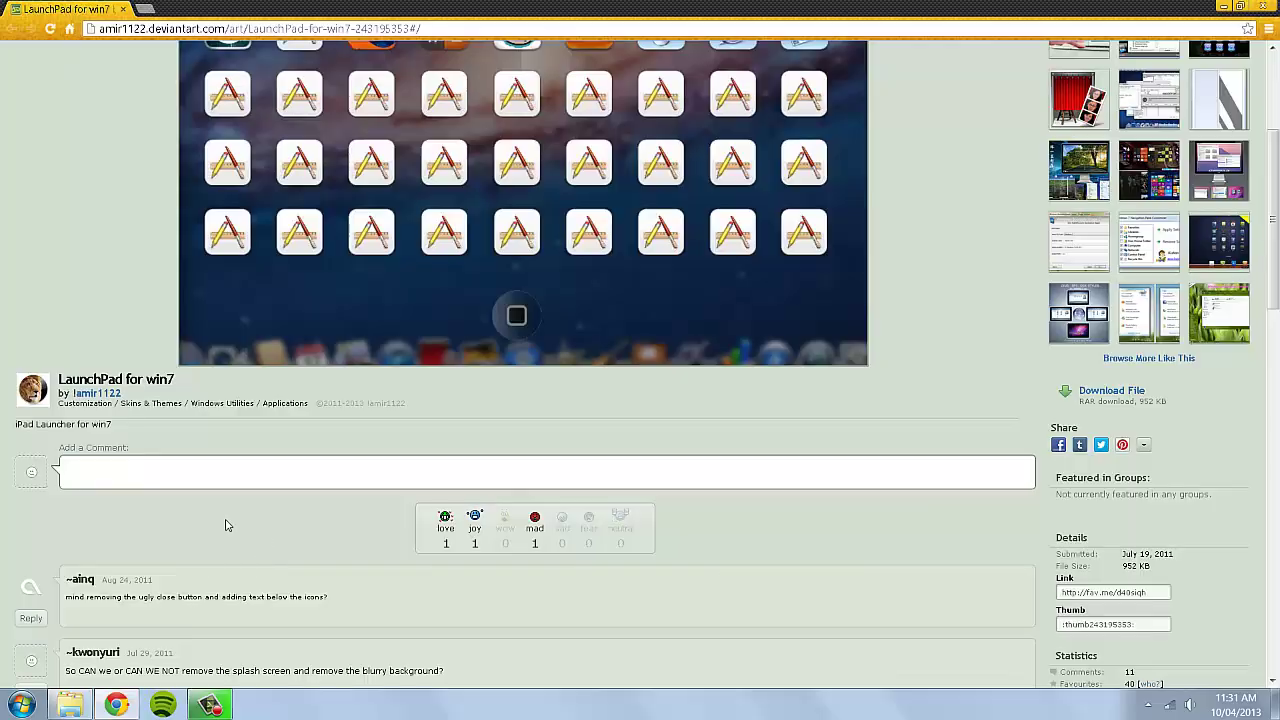
{"action": "left_click", "coordinate": [116, 704]}
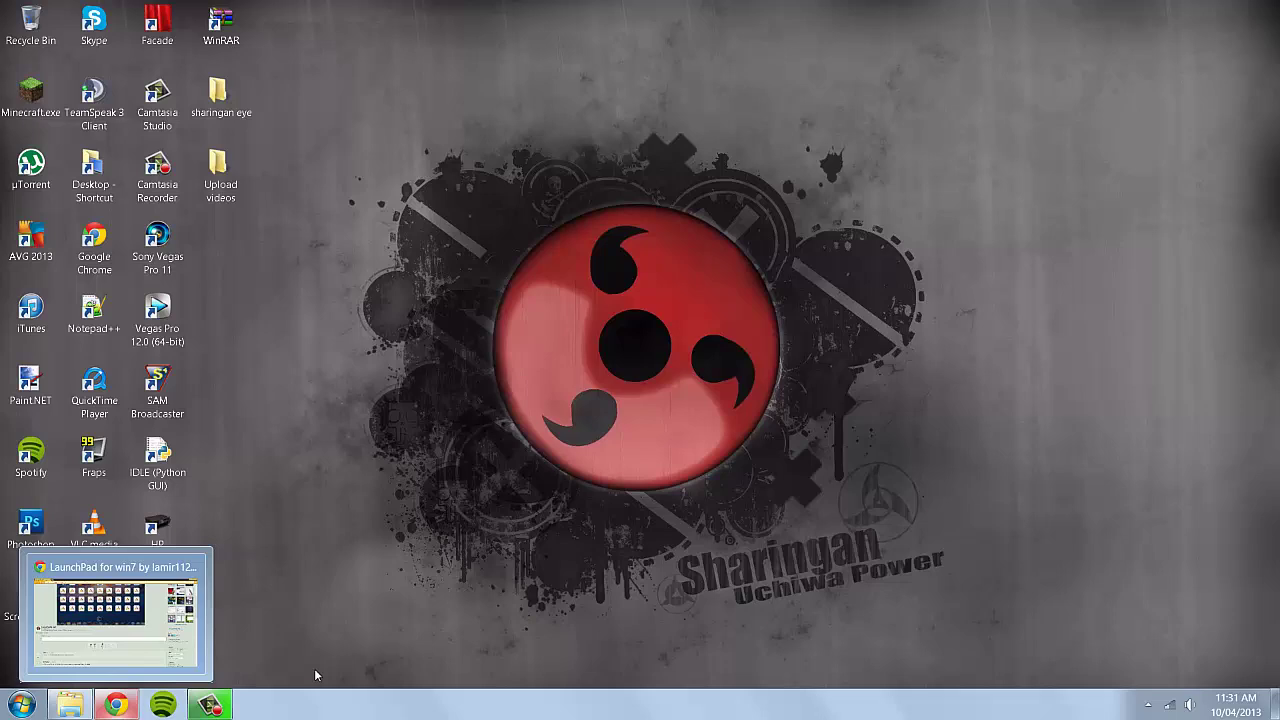